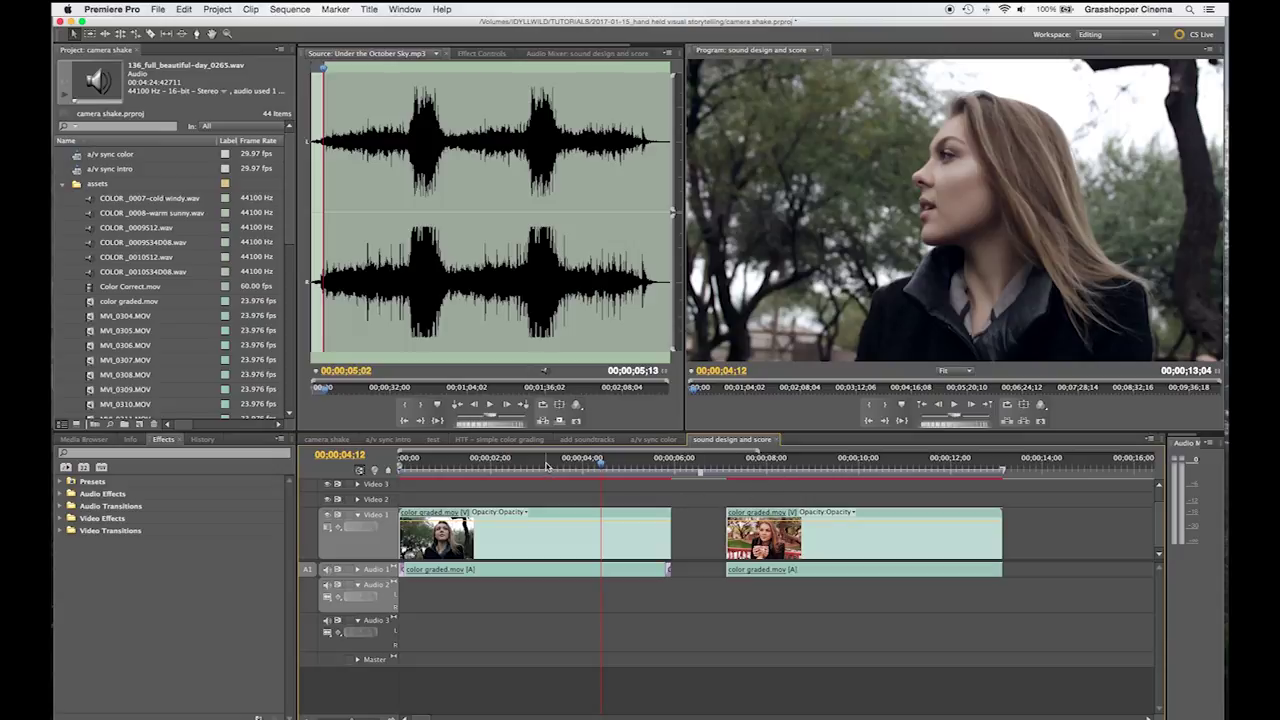
- Scrub through the second and first video clips in the sound design and score sequence to review both shots
click(862, 467)
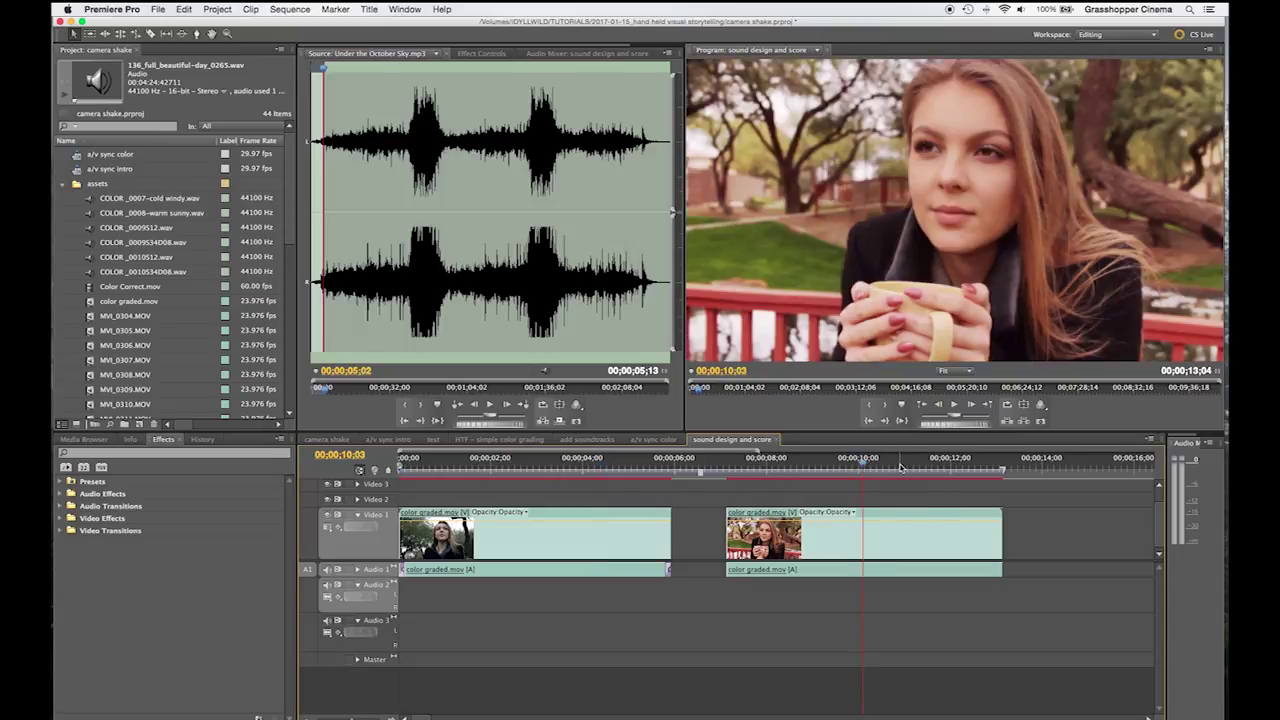
drag(862, 467, 776, 481)
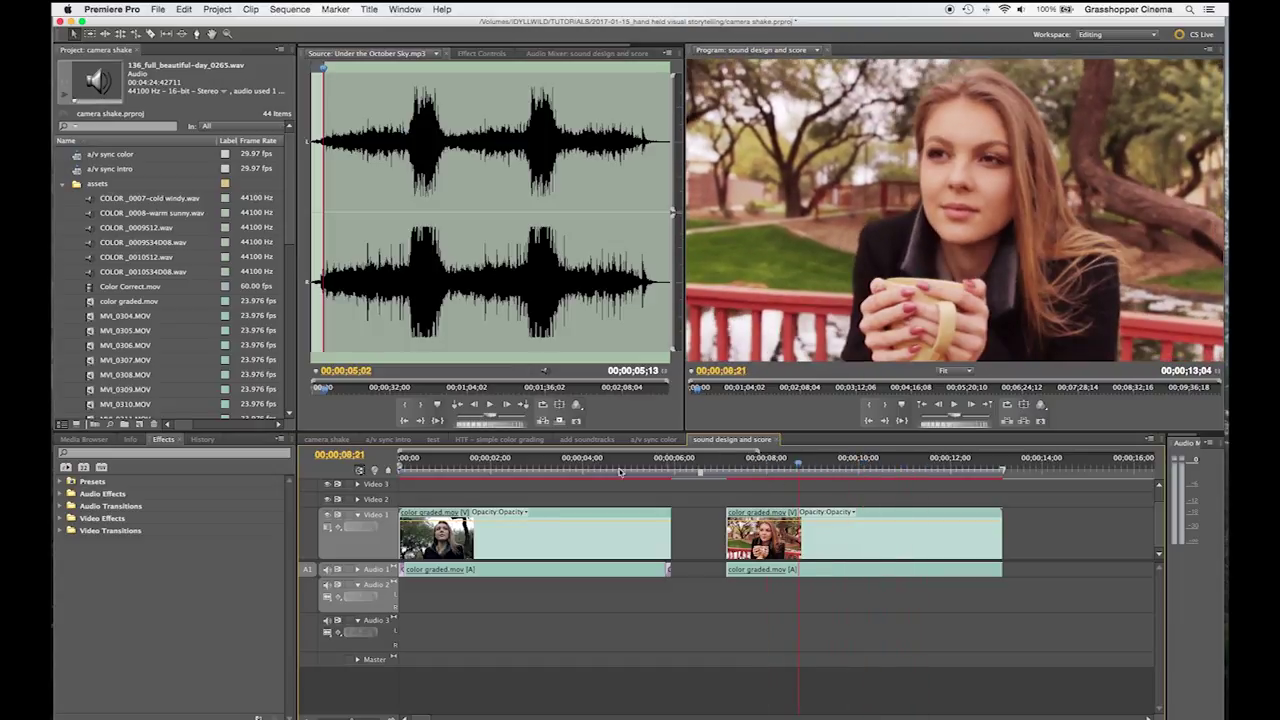
click(582, 468)
drag(566, 472, 520, 453)
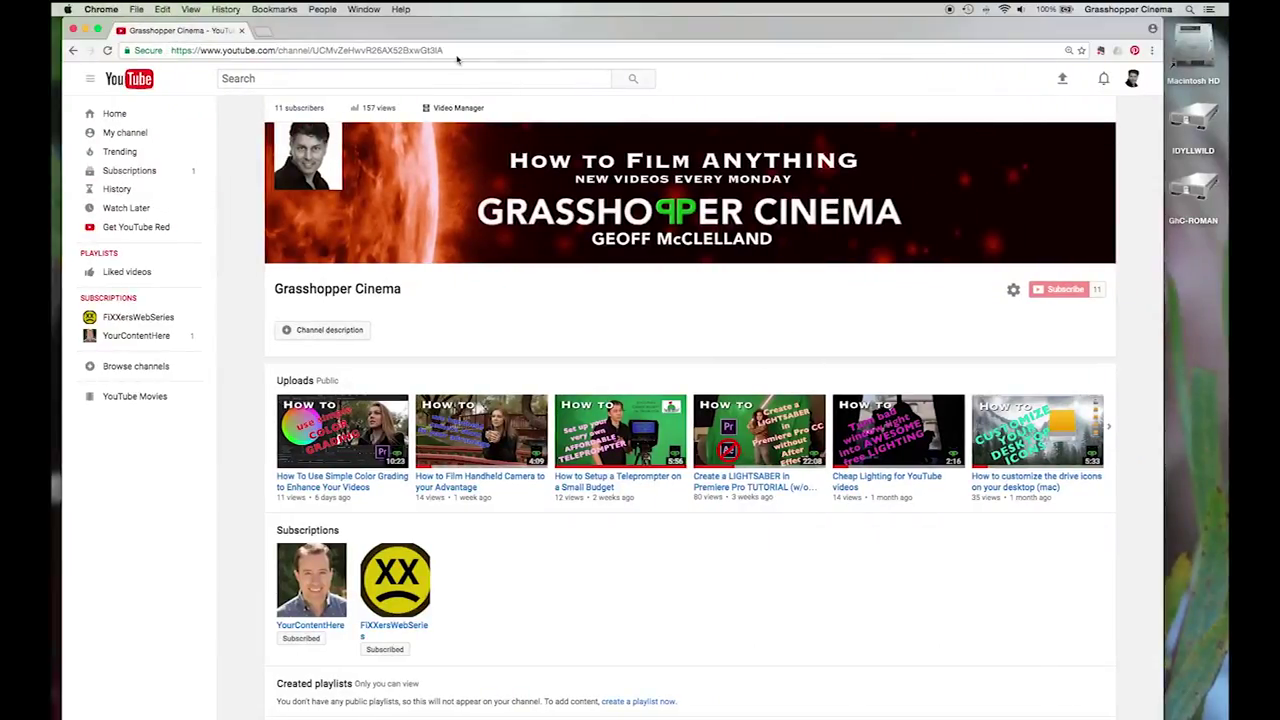
- Open the website ambient-mixer.com in Chrome, replacing the YouTube channel page
click(456, 49)
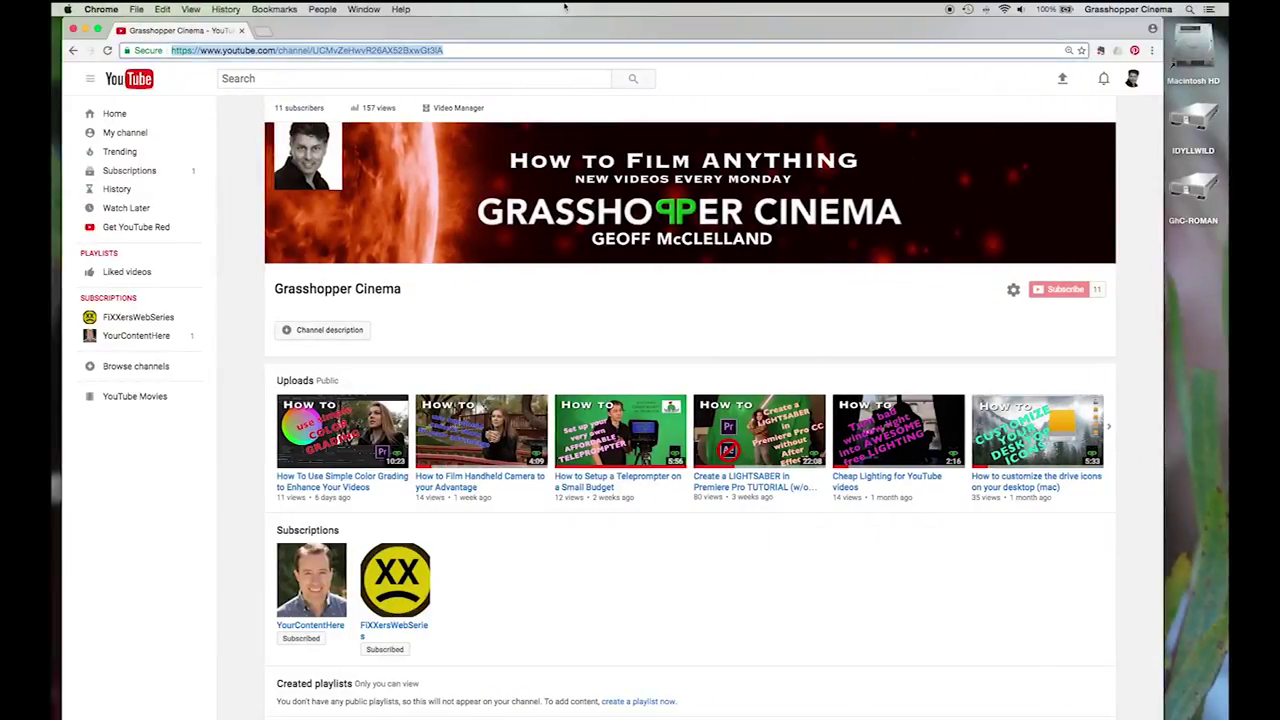
text(ambe)
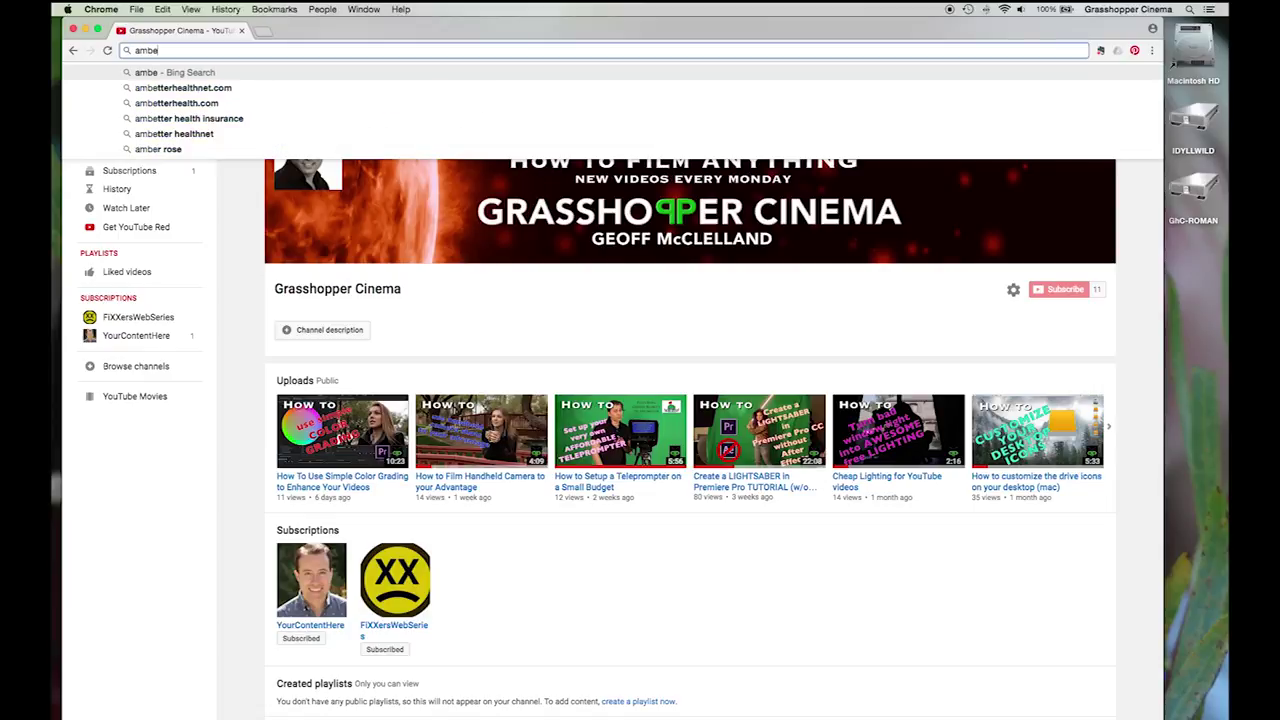
key(BackSpace)
text(ient-mixer.com)
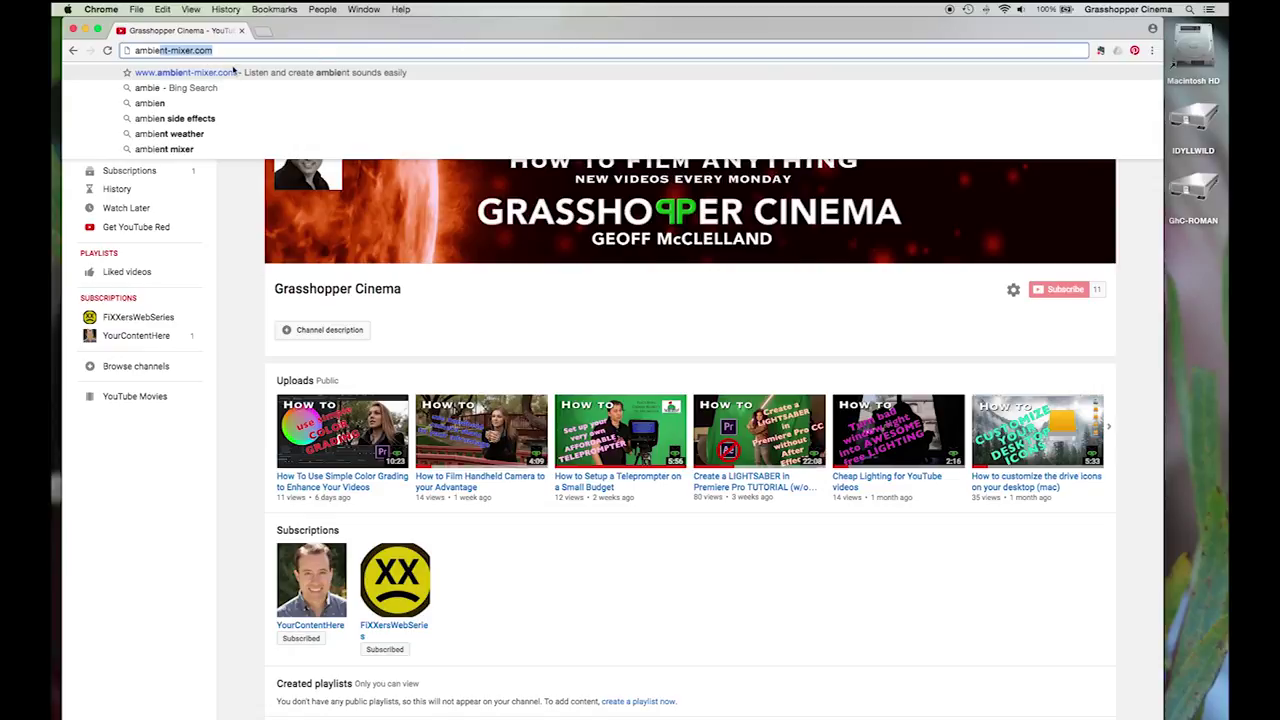
click(230, 71)
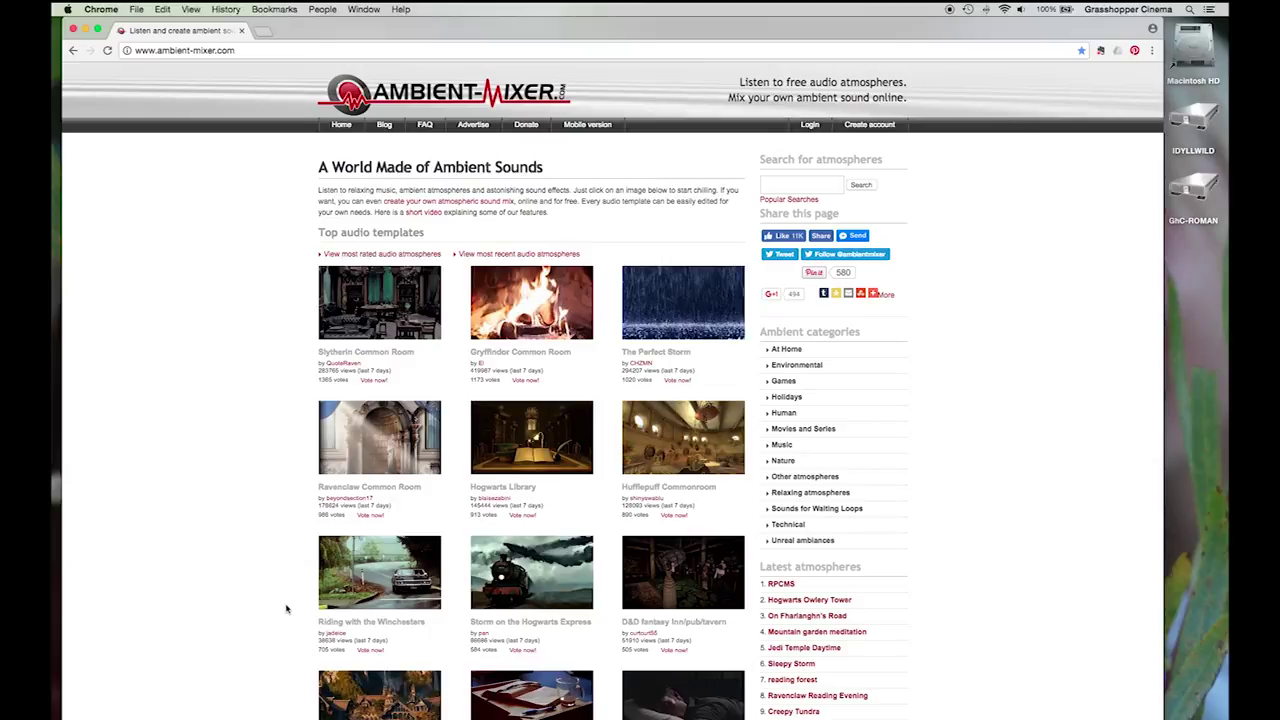
- Look over the Ambient-Mixer home page and open the Weather subcategory under Nature
scroll(286, 605, down, 5)
scroll(286, 612, down, 6)
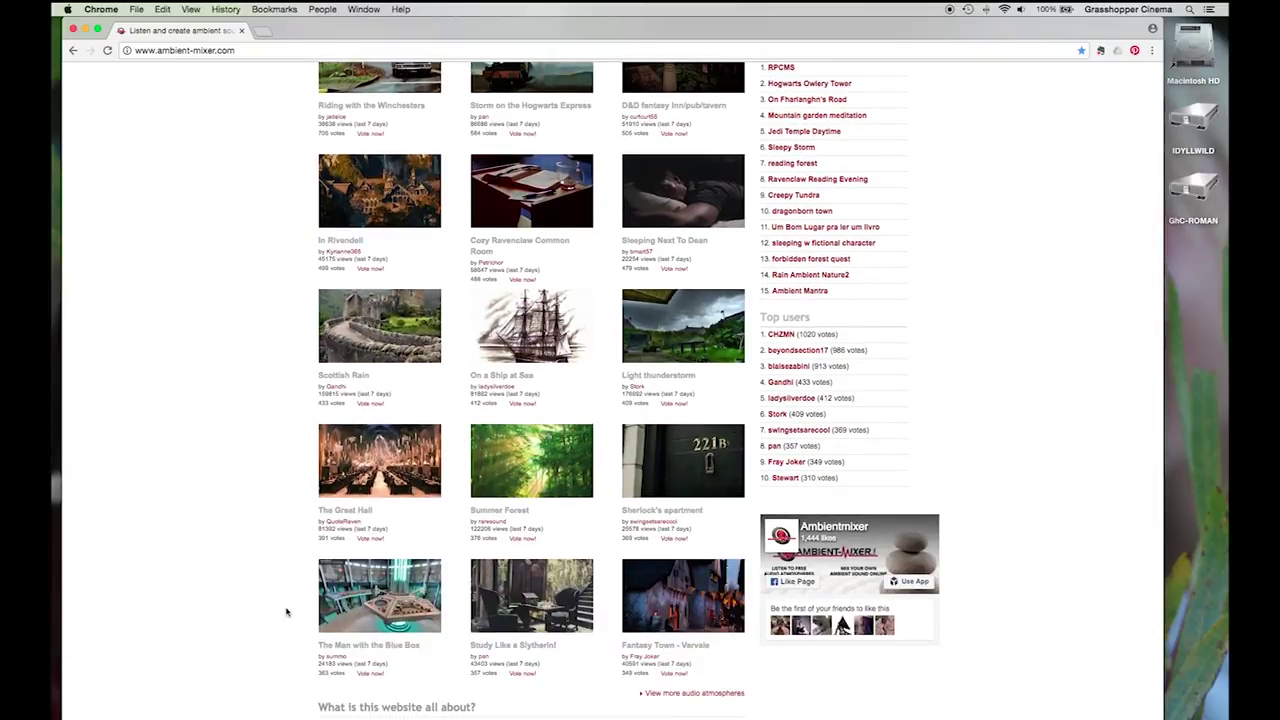
scroll(286, 612, down, 4)
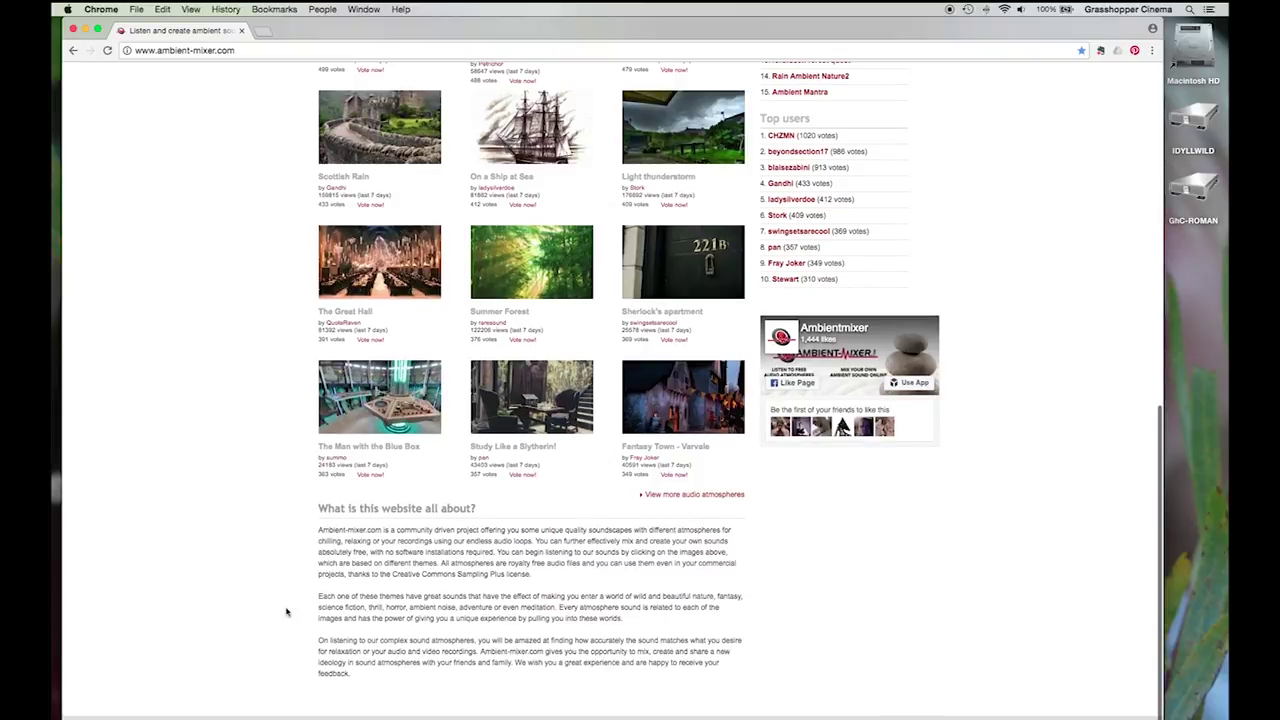
scroll(286, 612, down, 1)
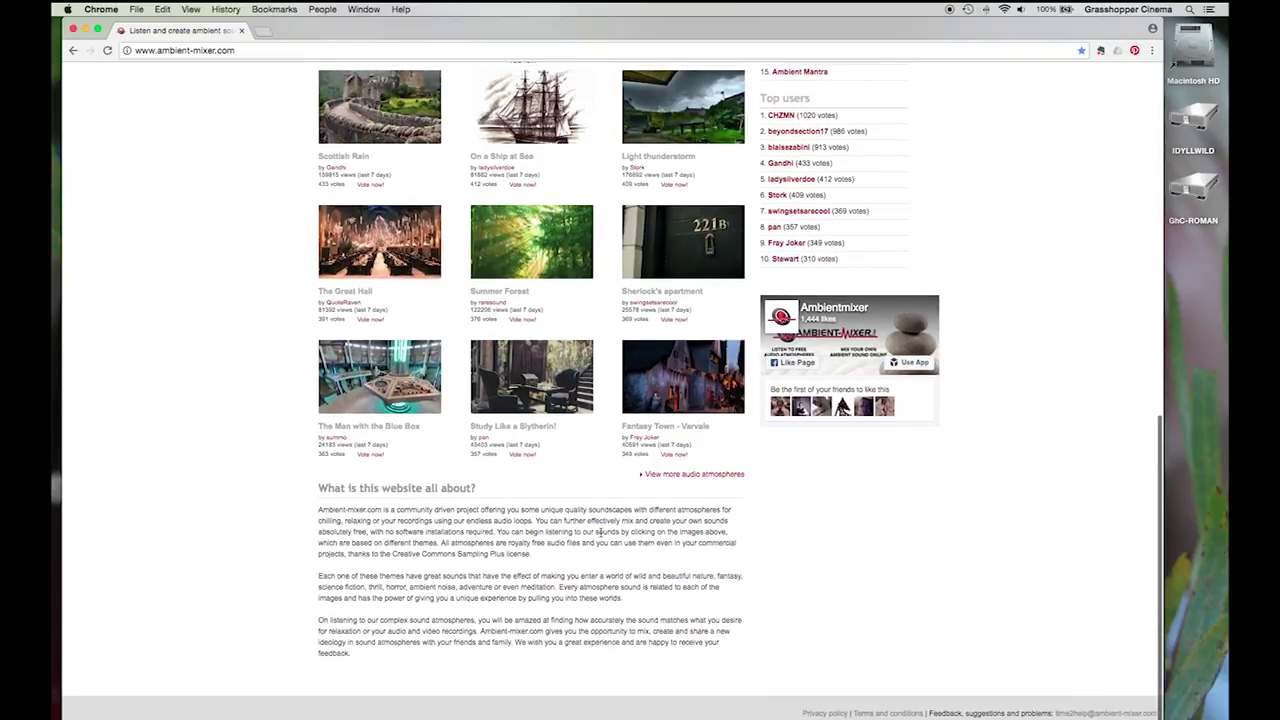
scroll(874, 452, up, 15)
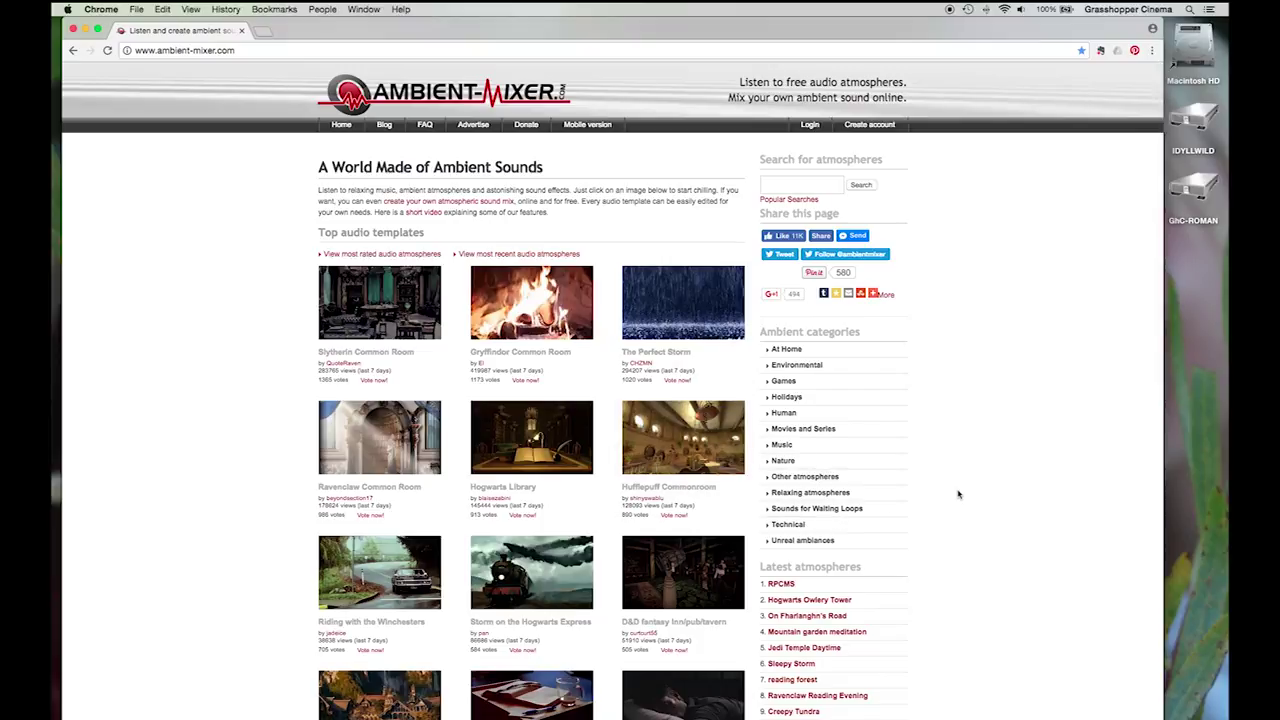
click(784, 462)
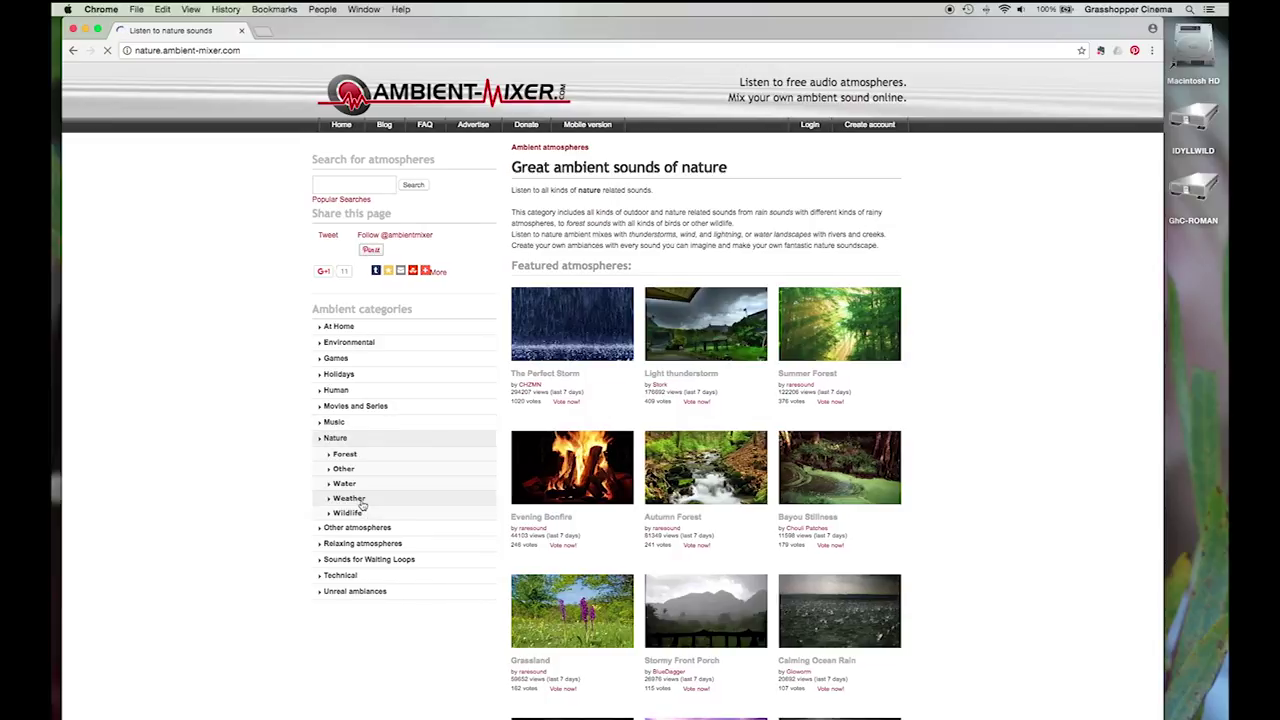
click(352, 498)
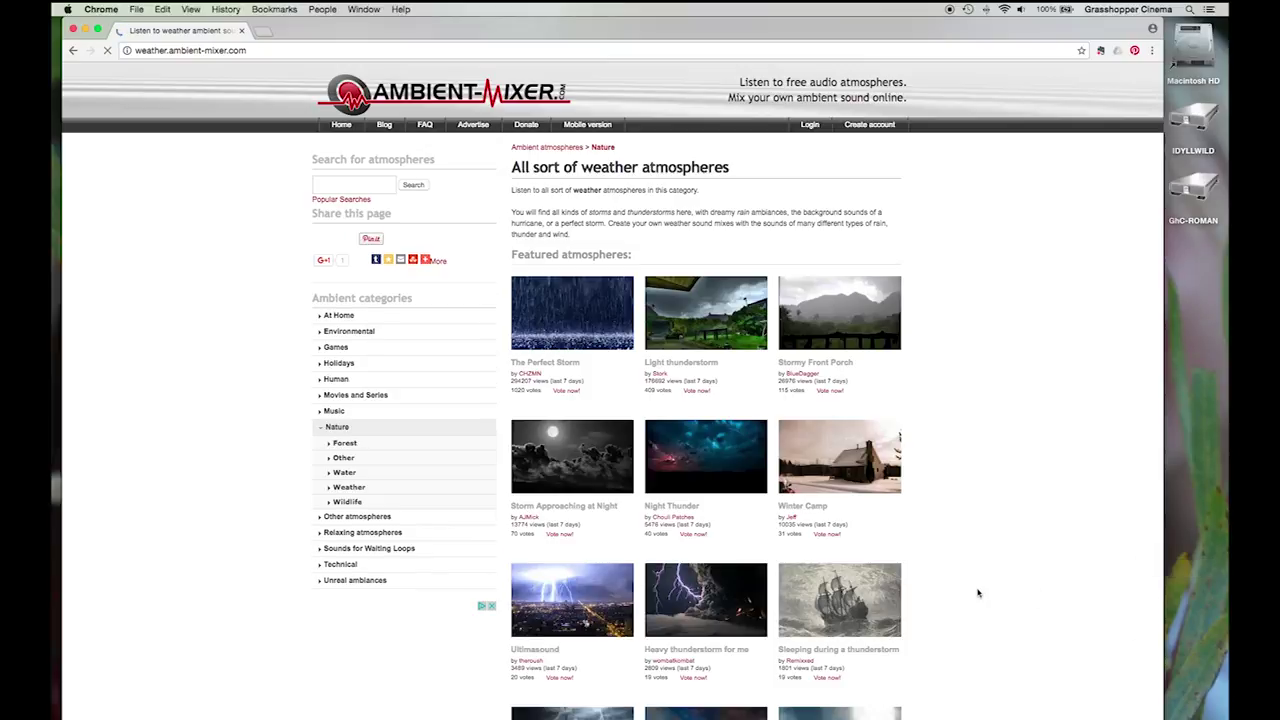
- Browse the first two pages of weather atmospheres and open the Rainstorm with Wind mix
scroll(990, 590, down, 10)
scroll(978, 593, down, 12)
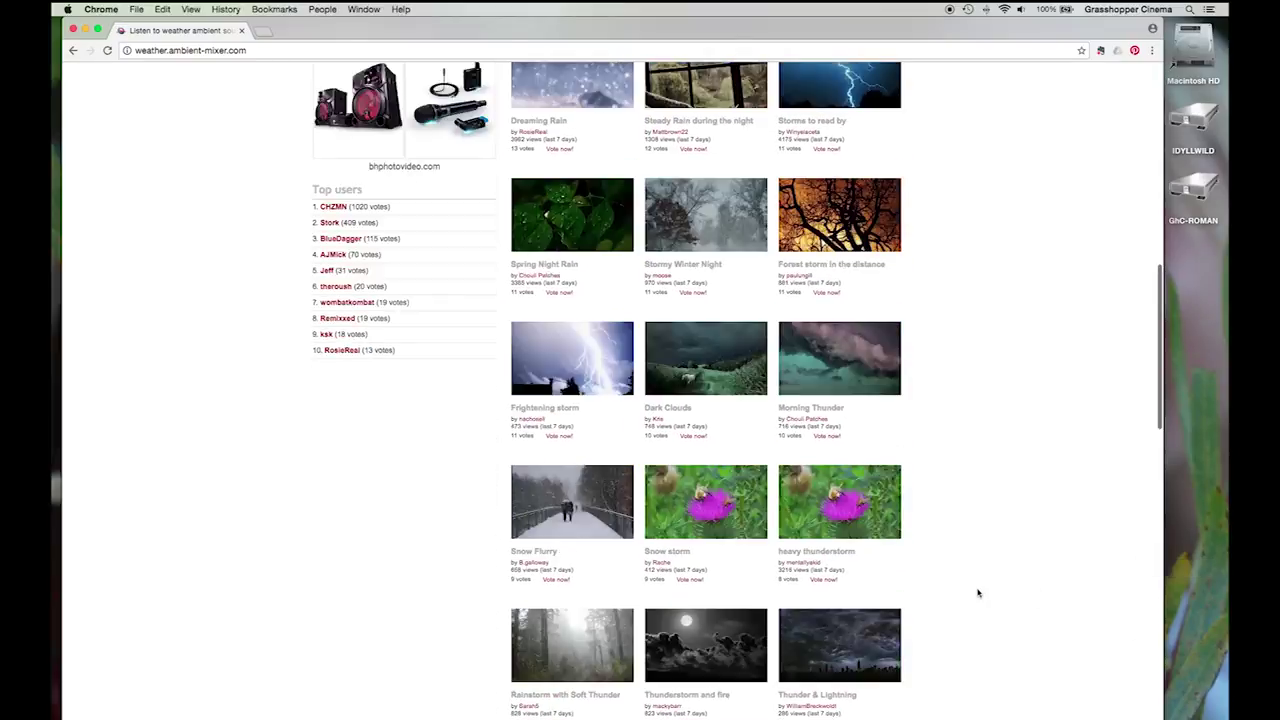
scroll(978, 593, down, 9)
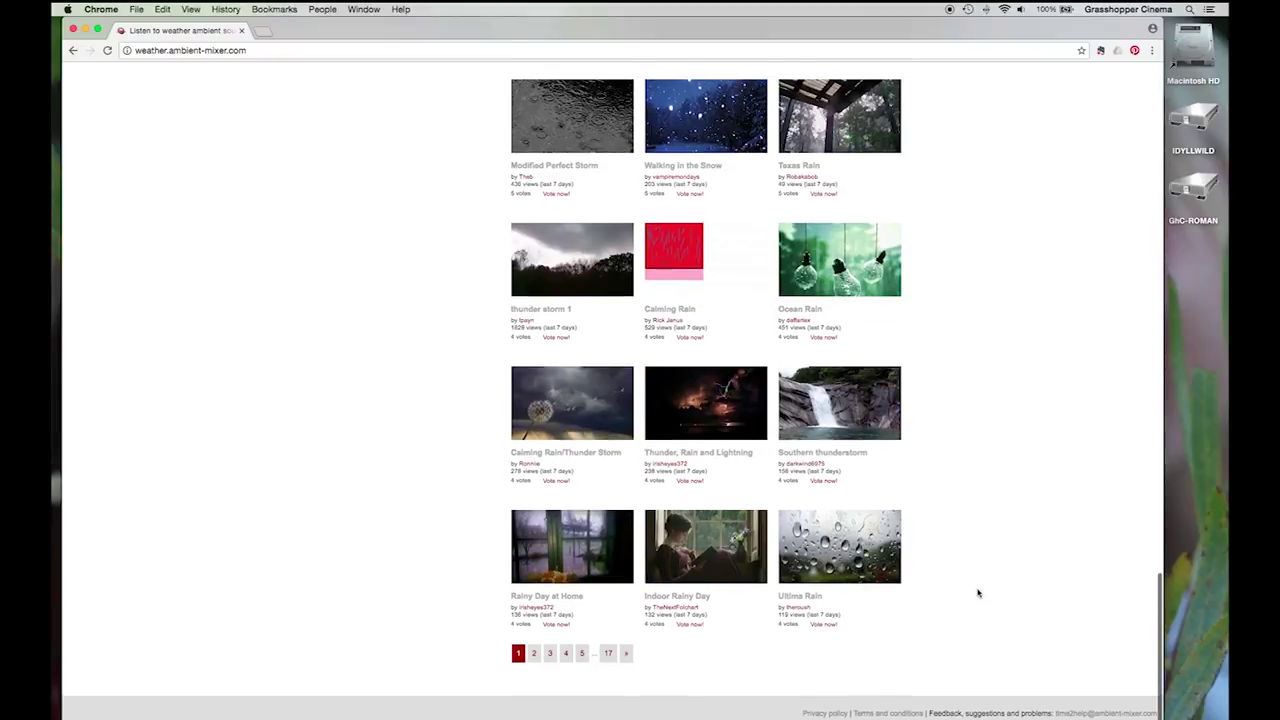
click(533, 657)
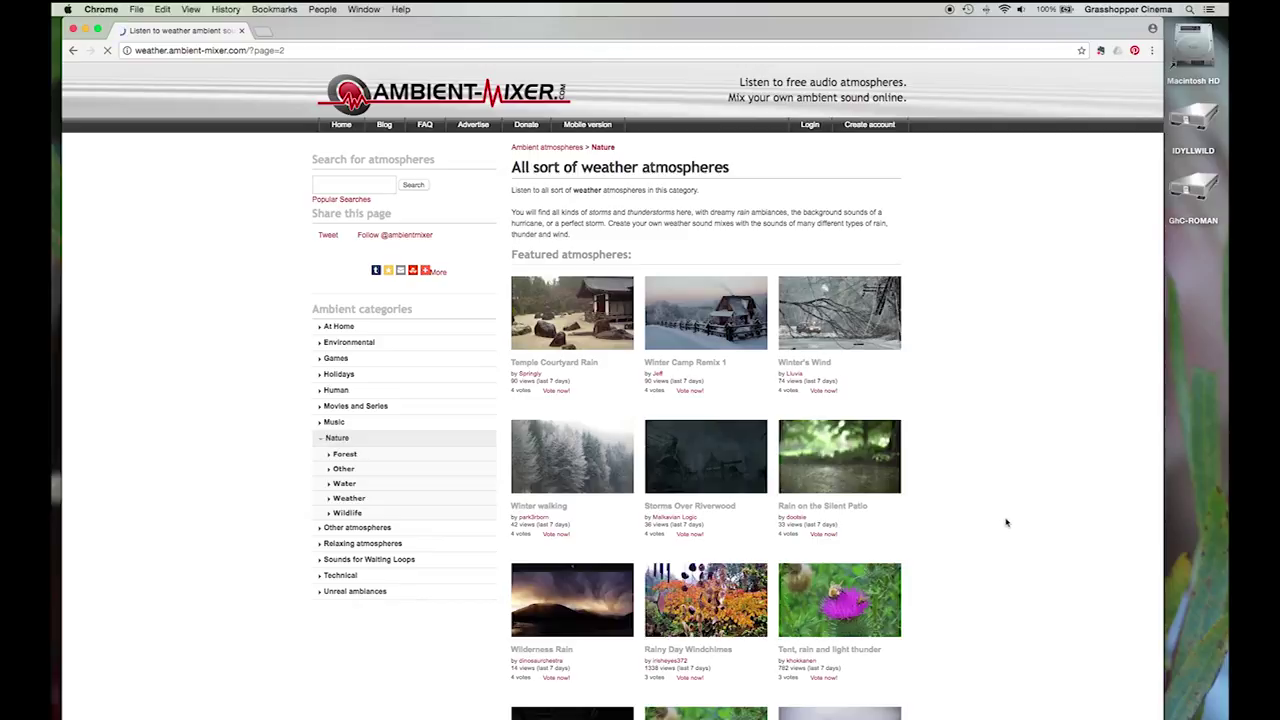
scroll(992, 500, down, 9)
scroll(988, 495, down, 4)
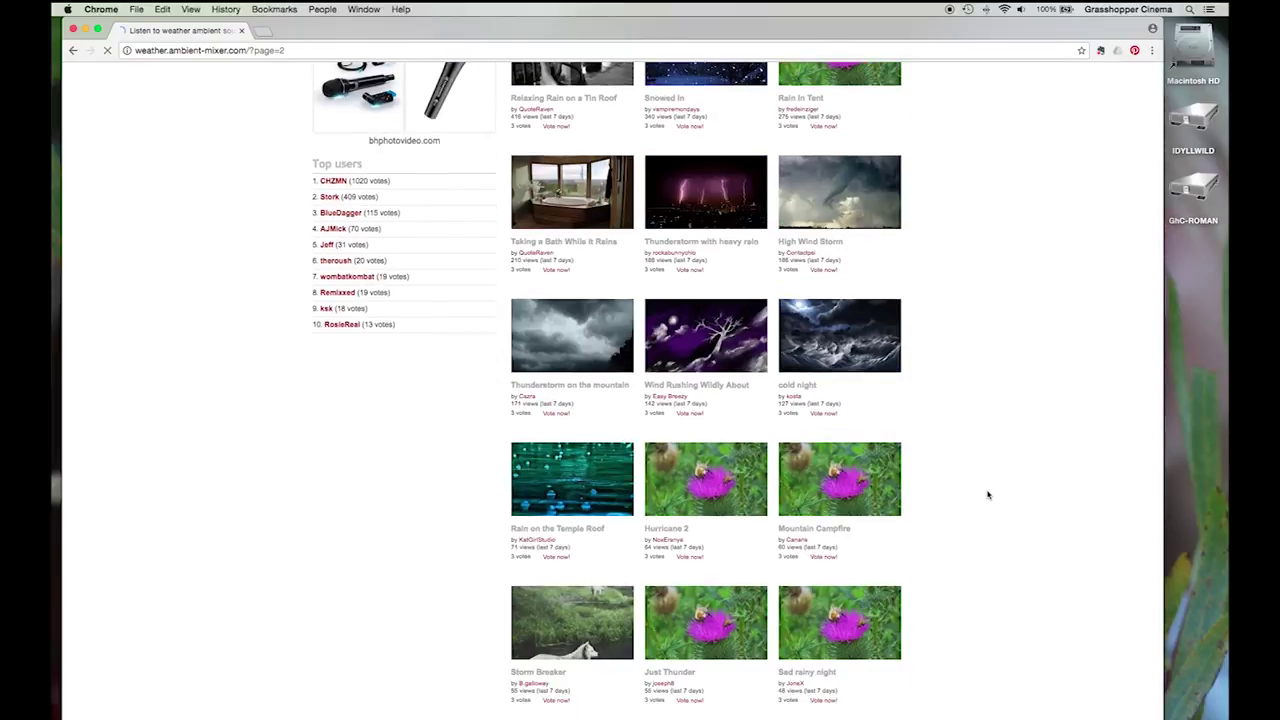
scroll(988, 495, down, 4)
scroll(988, 495, down, 7)
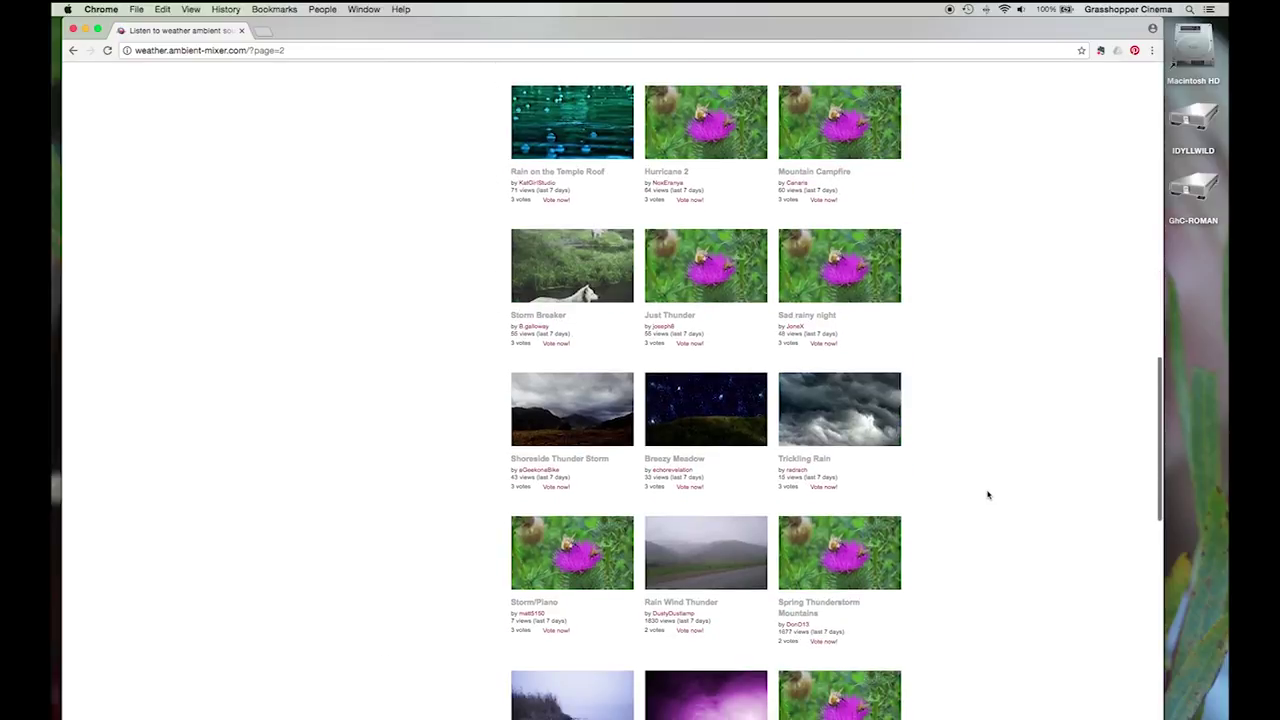
scroll(988, 495, down, 2)
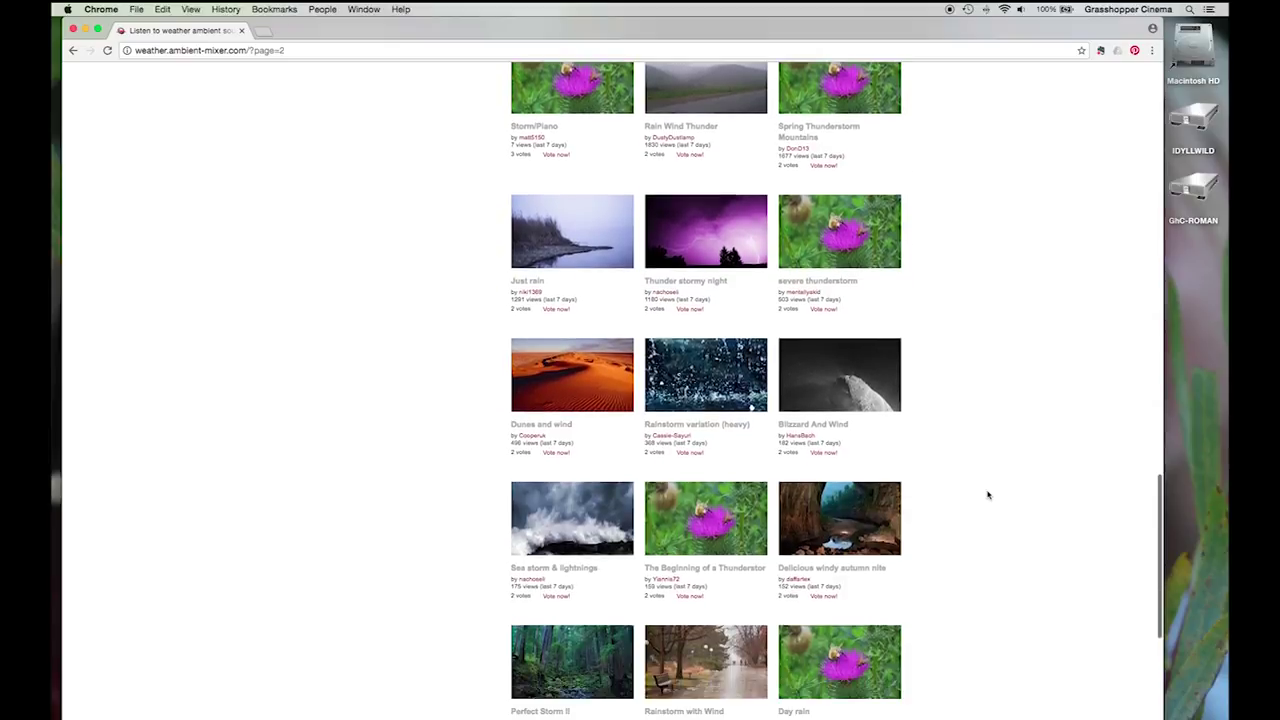
scroll(988, 495, down, 5)
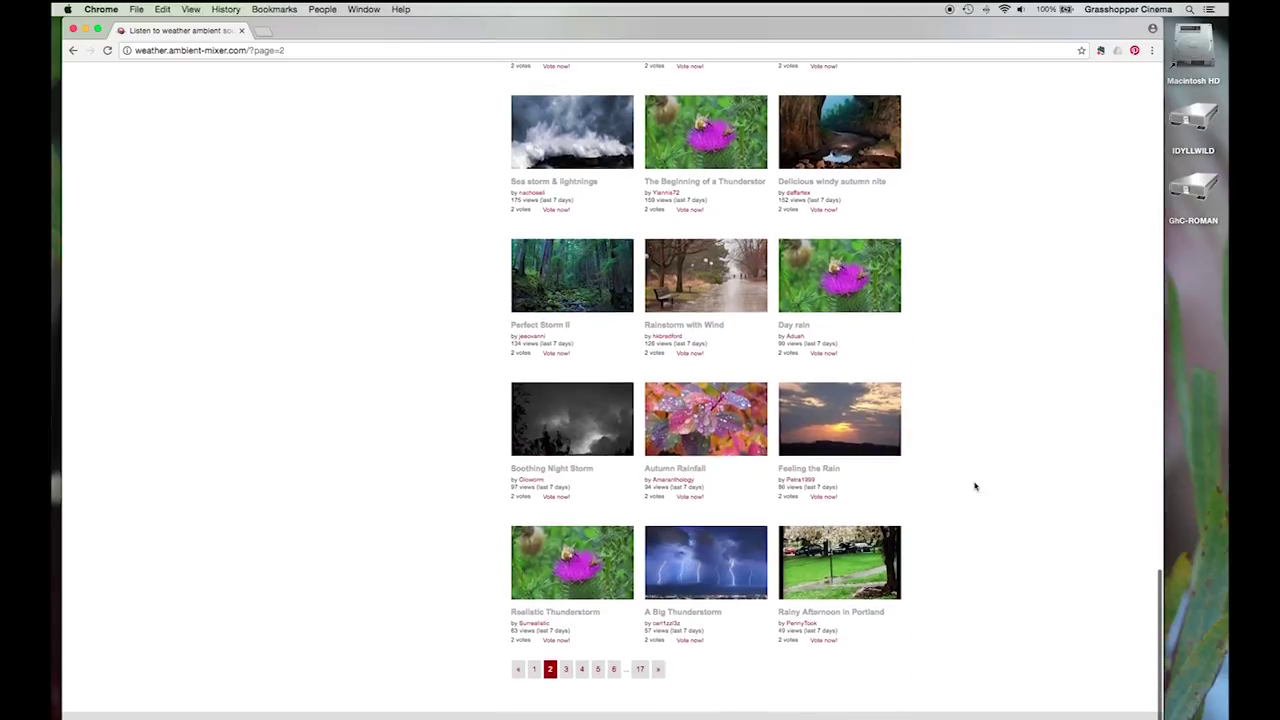
click(690, 271)
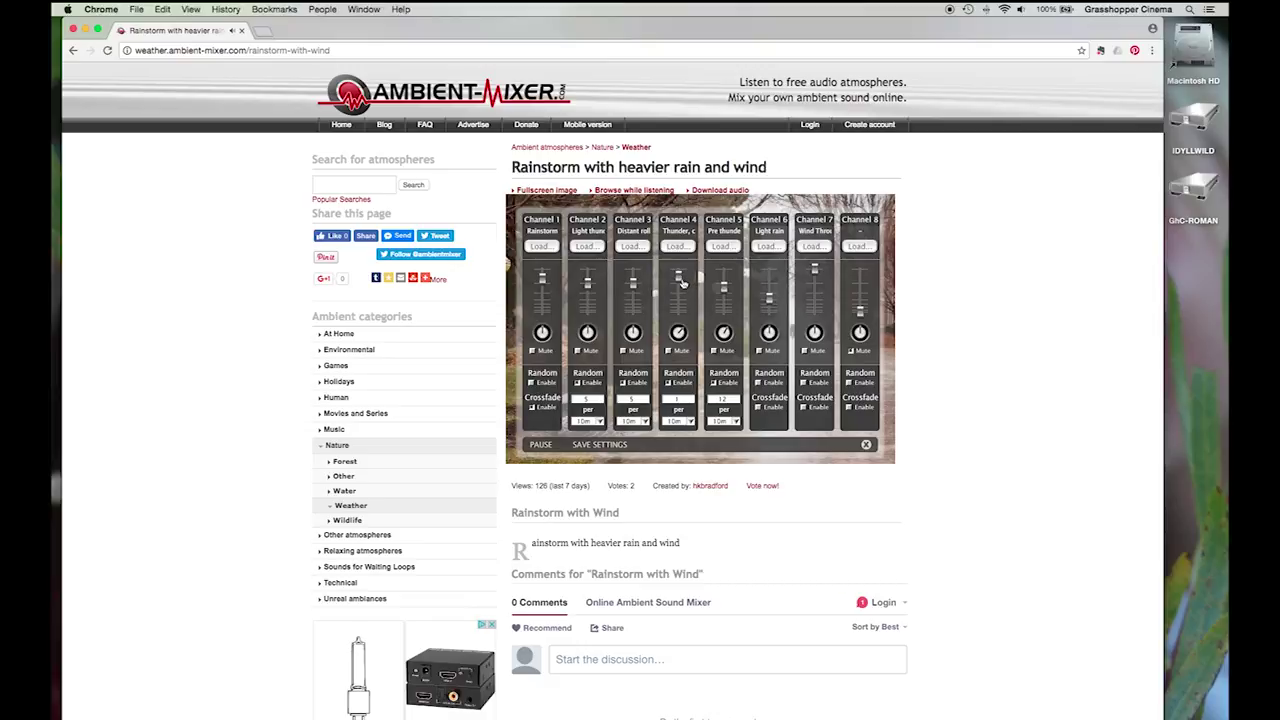
- Lower the volume of channels 1 to 5 and 7 in the rainstorm mix, then close the channel editor
drag(679, 282, 589, 318)
drag(542, 278, 543, 314)
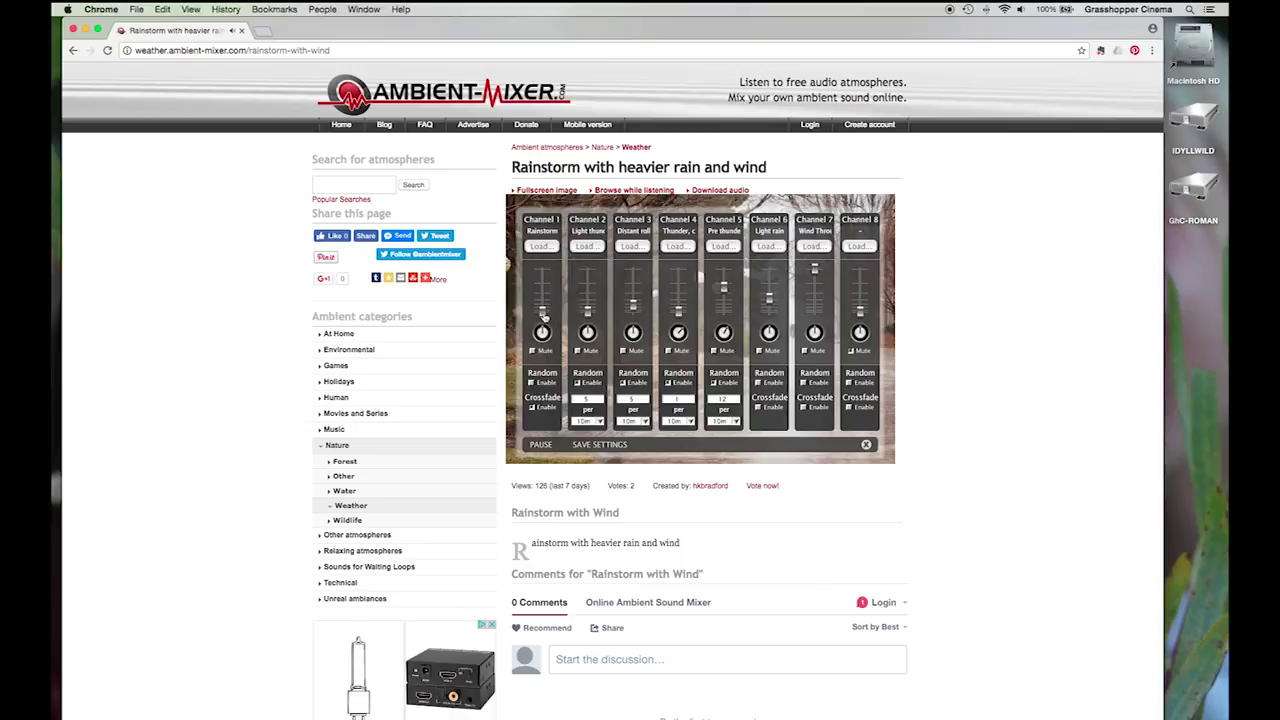
drag(815, 270, 815, 318)
drag(727, 289, 726, 305)
mouse_move(543, 310)
mouse_down()
mouse_move(543, 295)
mouse_move(542, 317)
mouse_up()
click(866, 444)
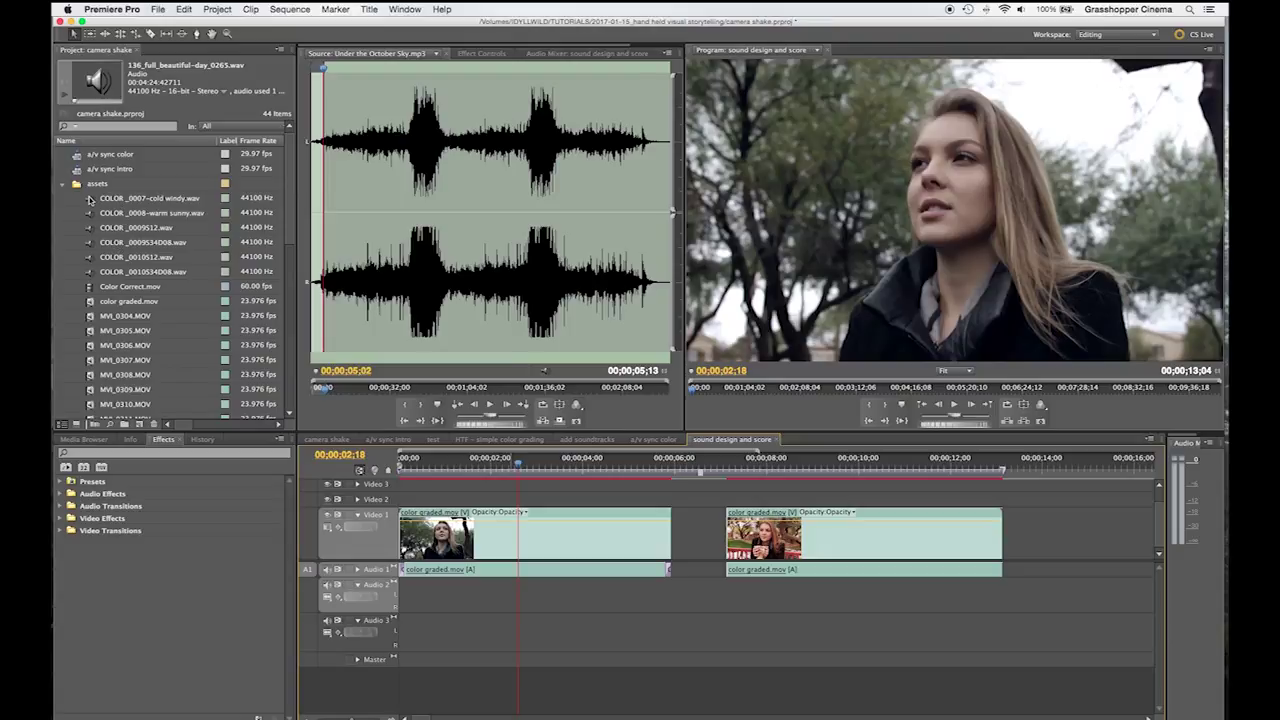
- In Premiere Pro, place COLOR _0007-cold windy.wav on Audio 2 under the first clip and lengthen it to that clip's end
drag(90, 199, 404, 598)
drag(576, 594, 669, 586)
click(439, 470)
key(space)
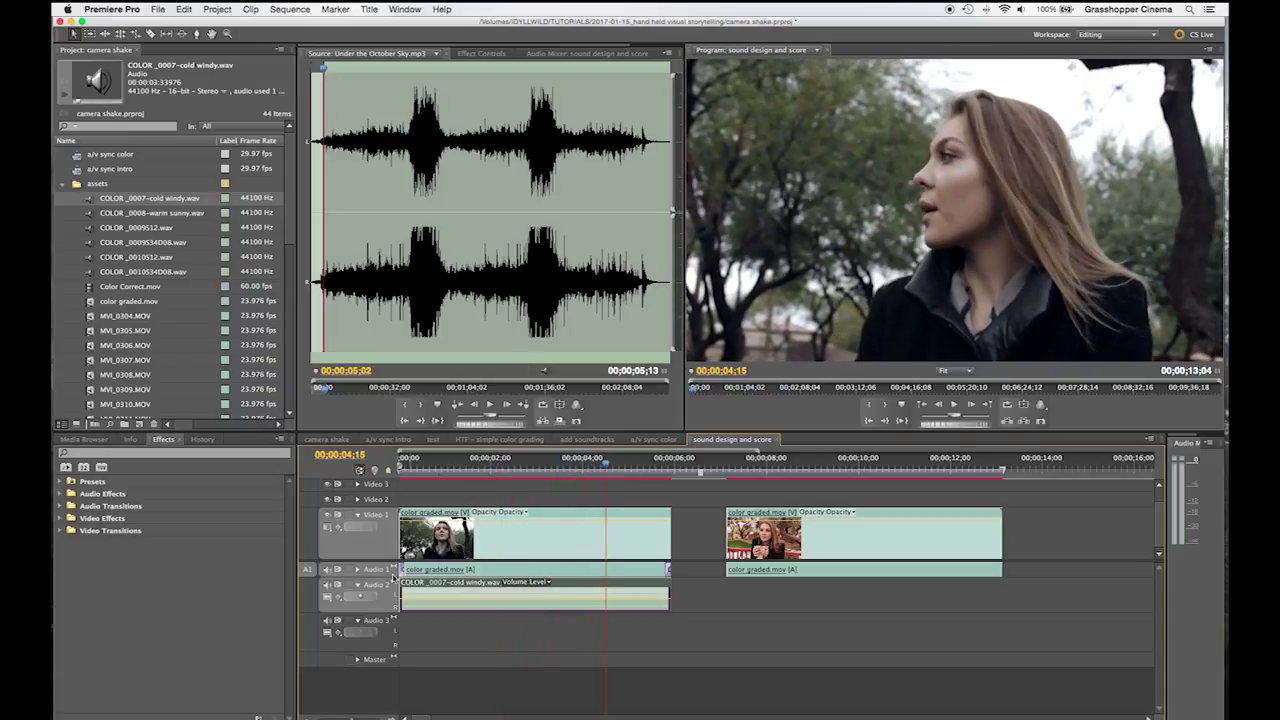
drag(401, 585, 669, 586)
- Play the first clip with its cold wind ambience and slightly lower the volume level of the wind audio
click(418, 470)
key(space)
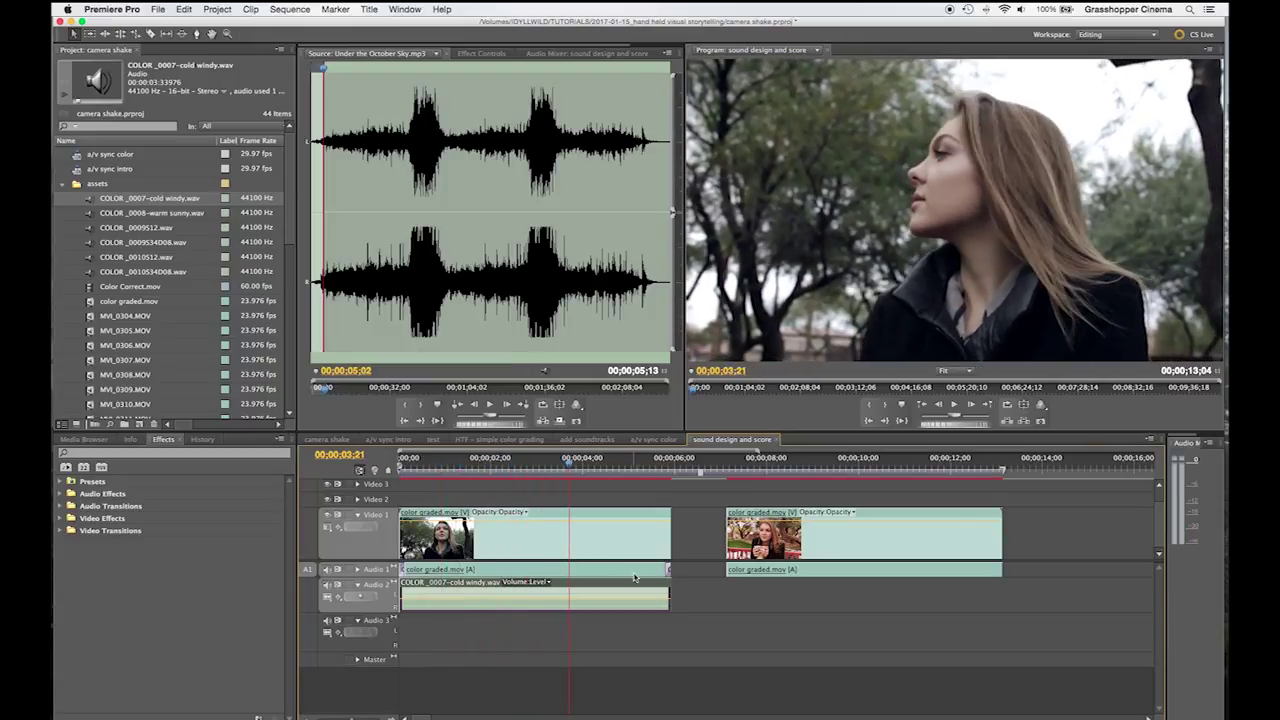
drag(621, 604, 622, 606)
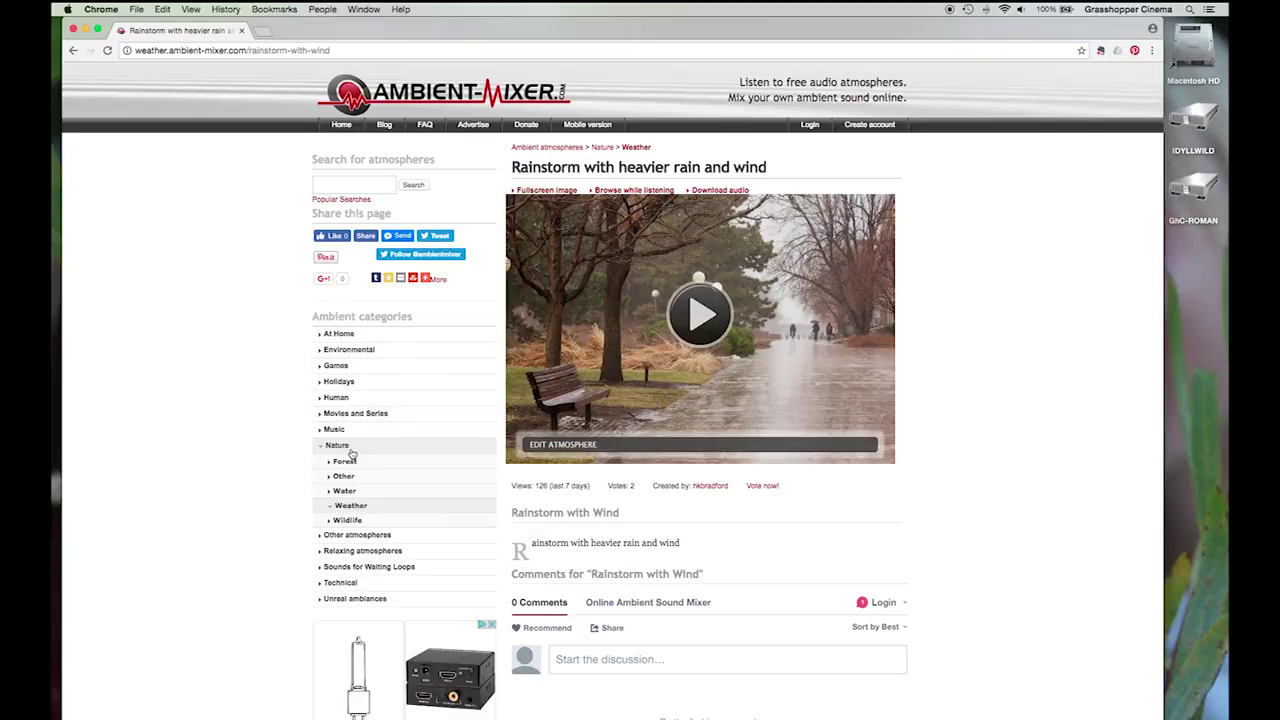
- Switch to Ambient-Mixer in Chrome and open the Summer Forest mix from the Forest subcategory of Nature
click(352, 505)
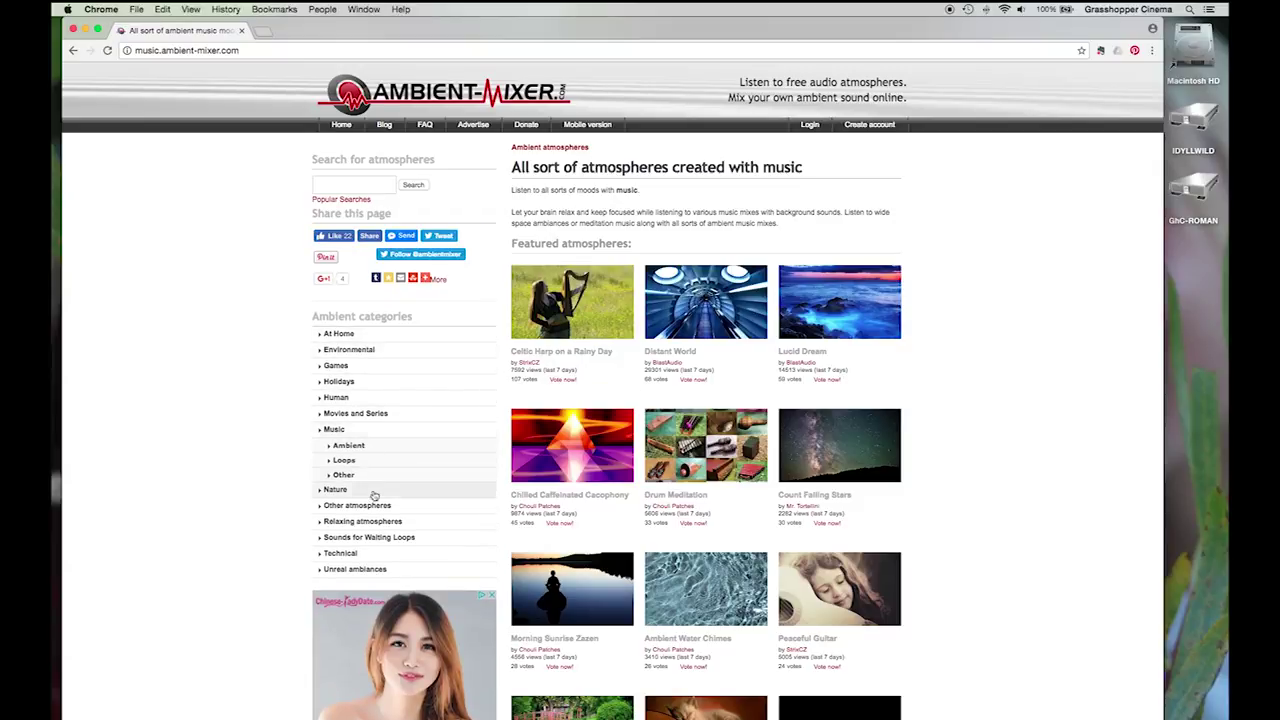
click(340, 491)
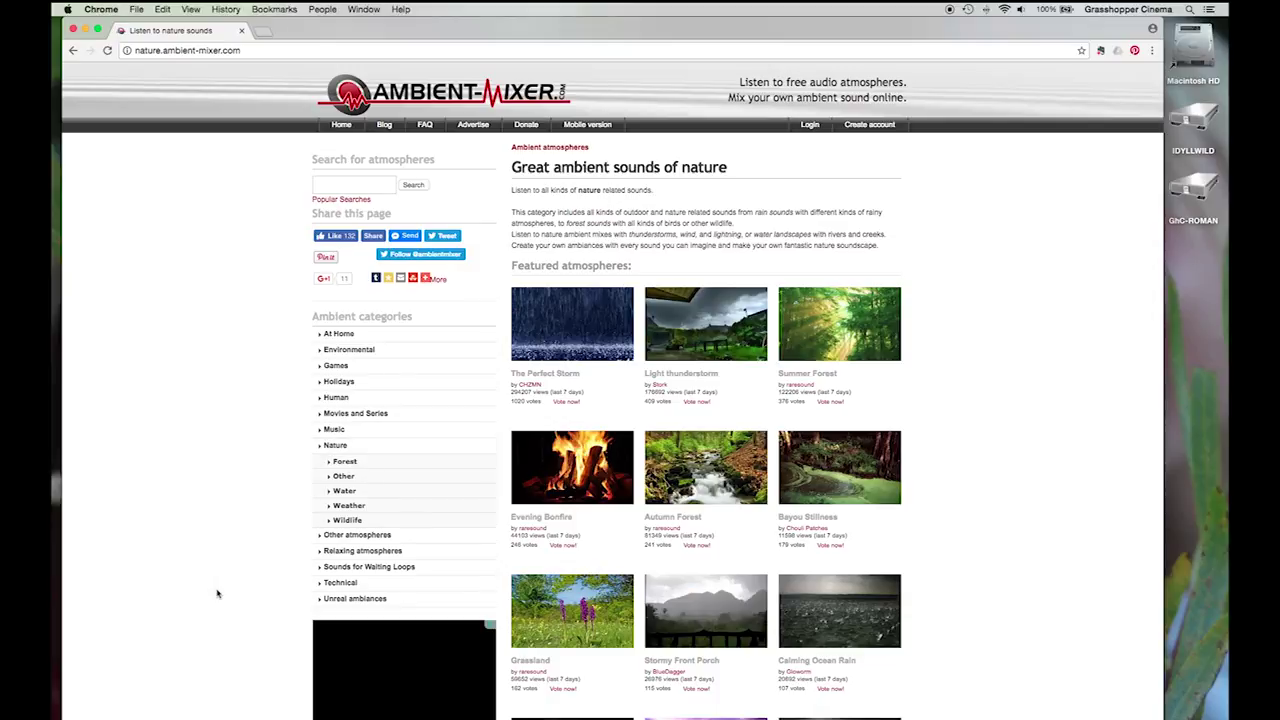
click(345, 462)
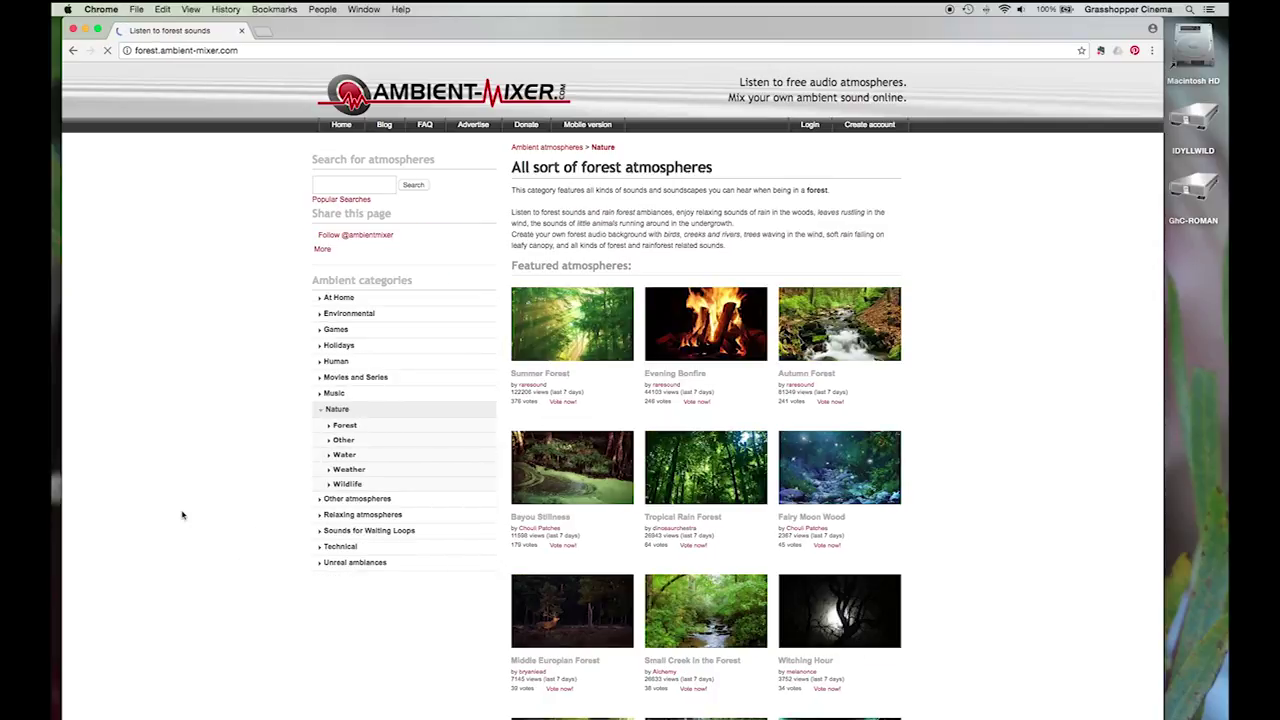
click(578, 325)
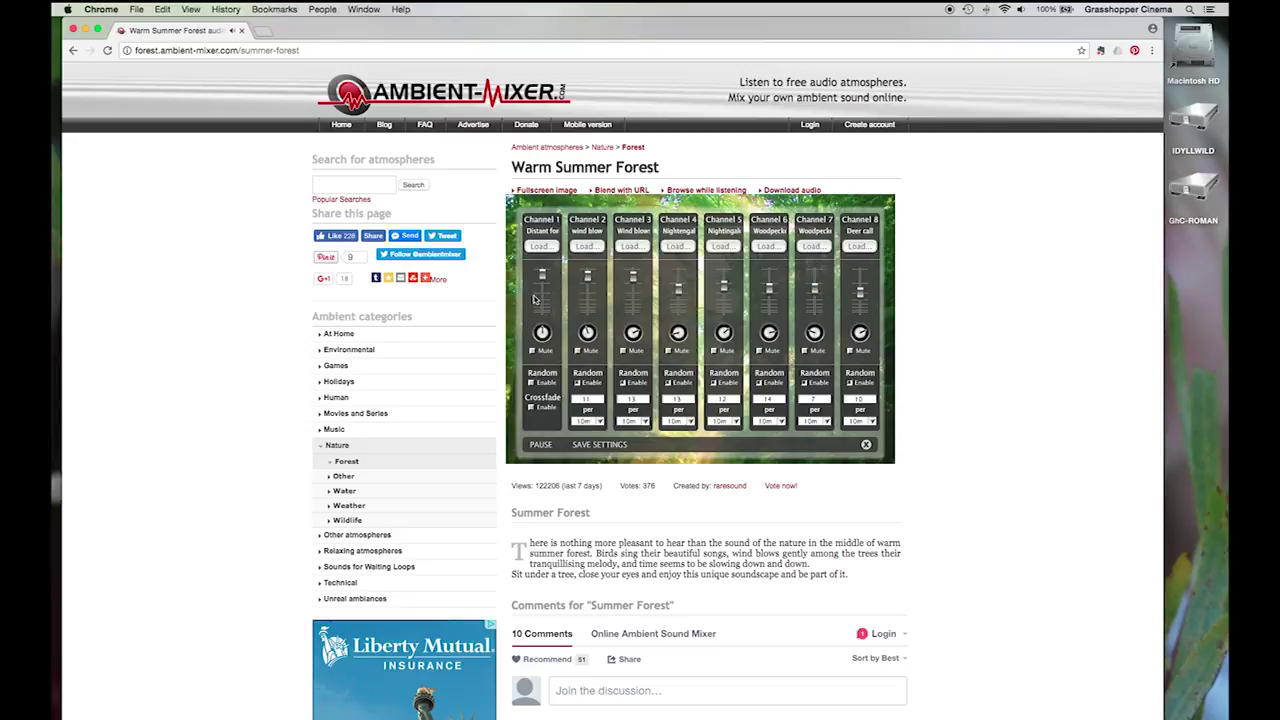
- Lower the volume of channels 1, 2 and 3 in the Summer Forest mix, close the channel editor and pause playback
drag(589, 279, 590, 287)
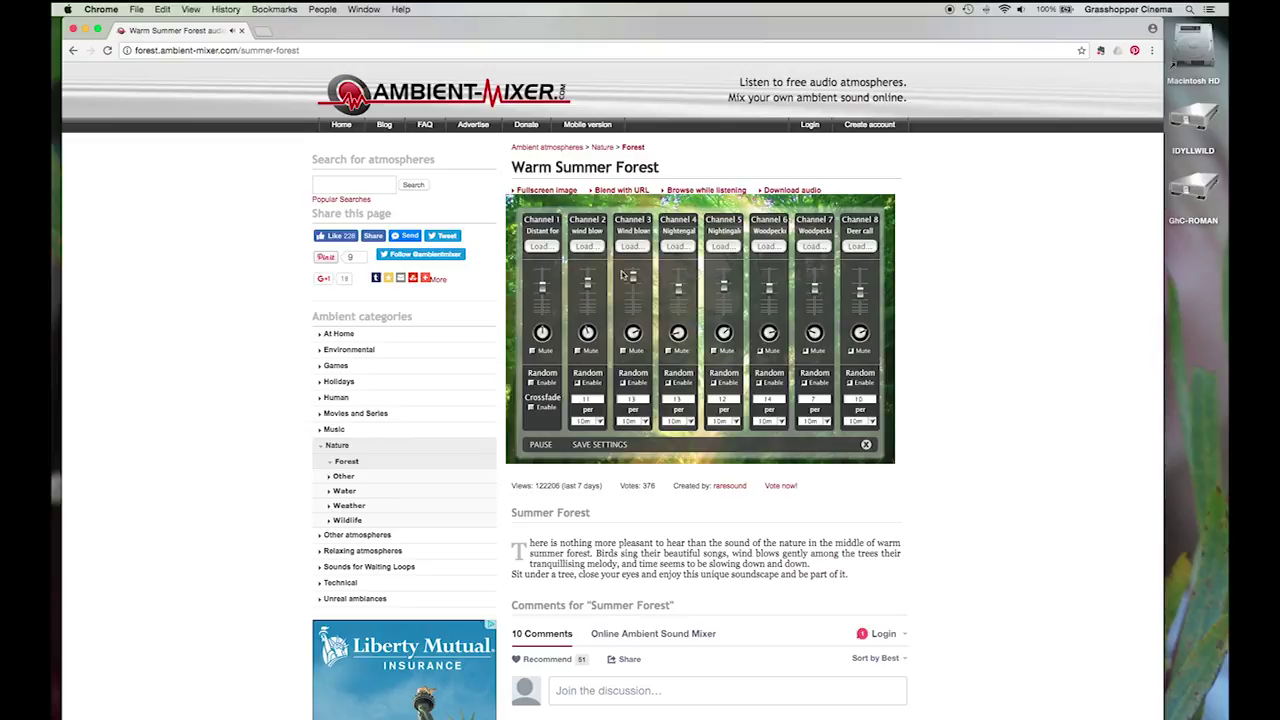
drag(632, 278, 632, 291)
click(866, 444)
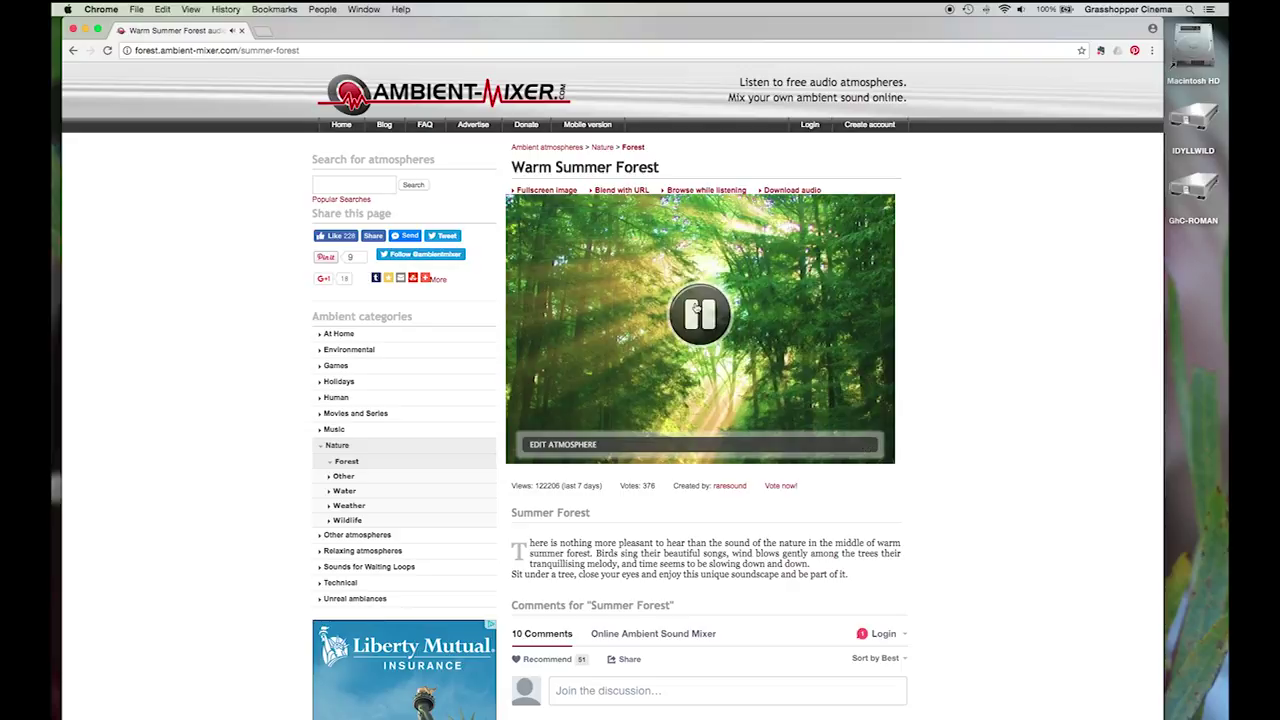
click(699, 311)
- In Premiere Pro, place COLOR _0008-warm sunny.wav on Audio 2 at the start of the second clip and cue the playhead to 00;00;08;21
key(ctrl+Right)
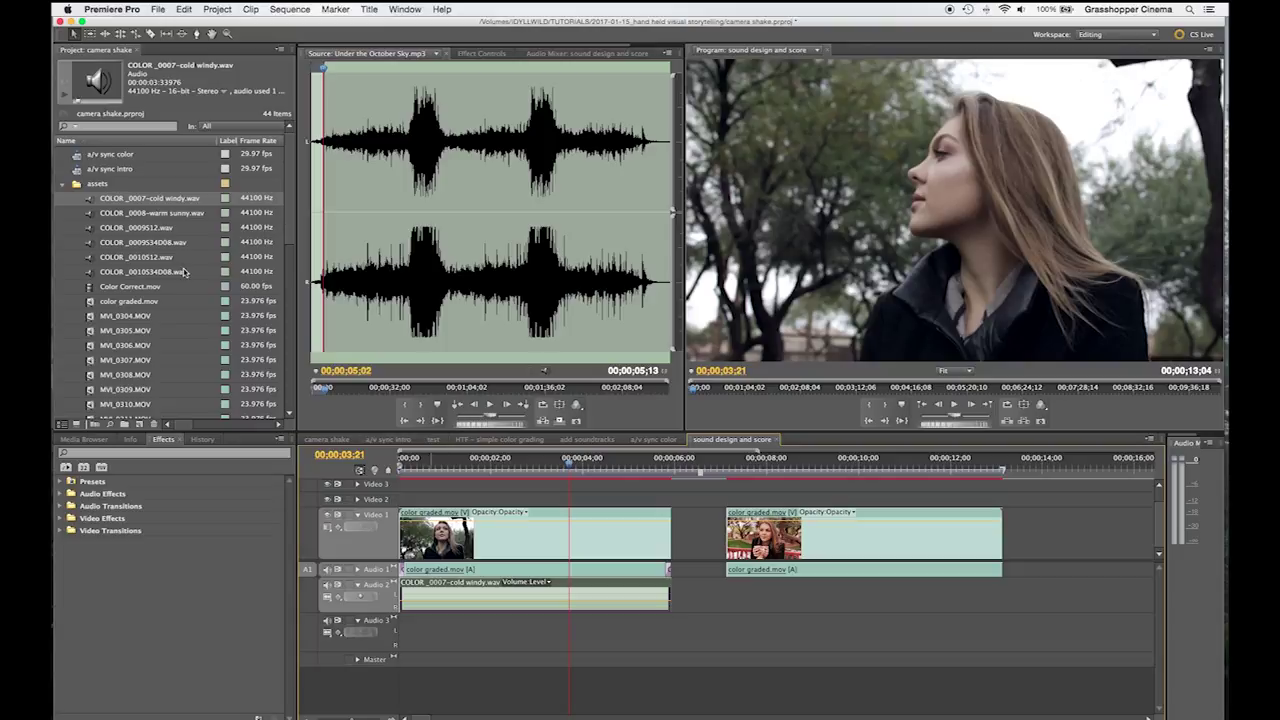
drag(92, 214, 733, 606)
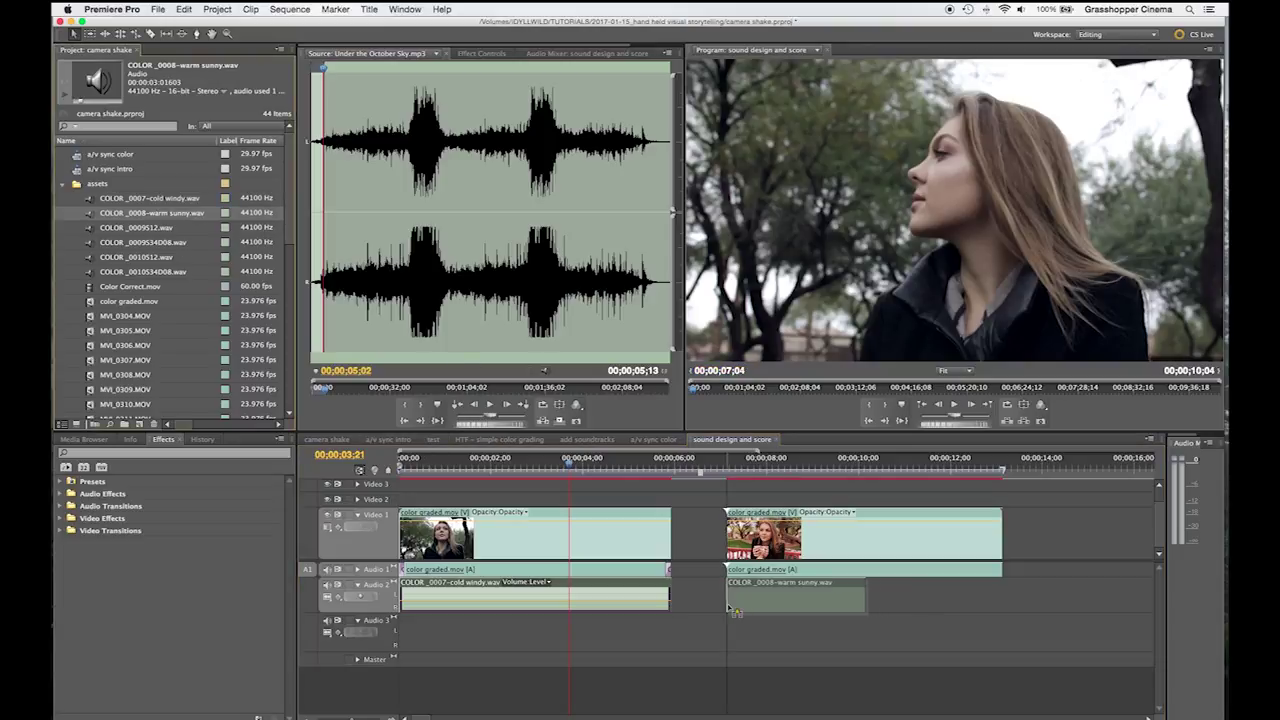
click(864, 583)
click(942, 589)
click(798, 464)
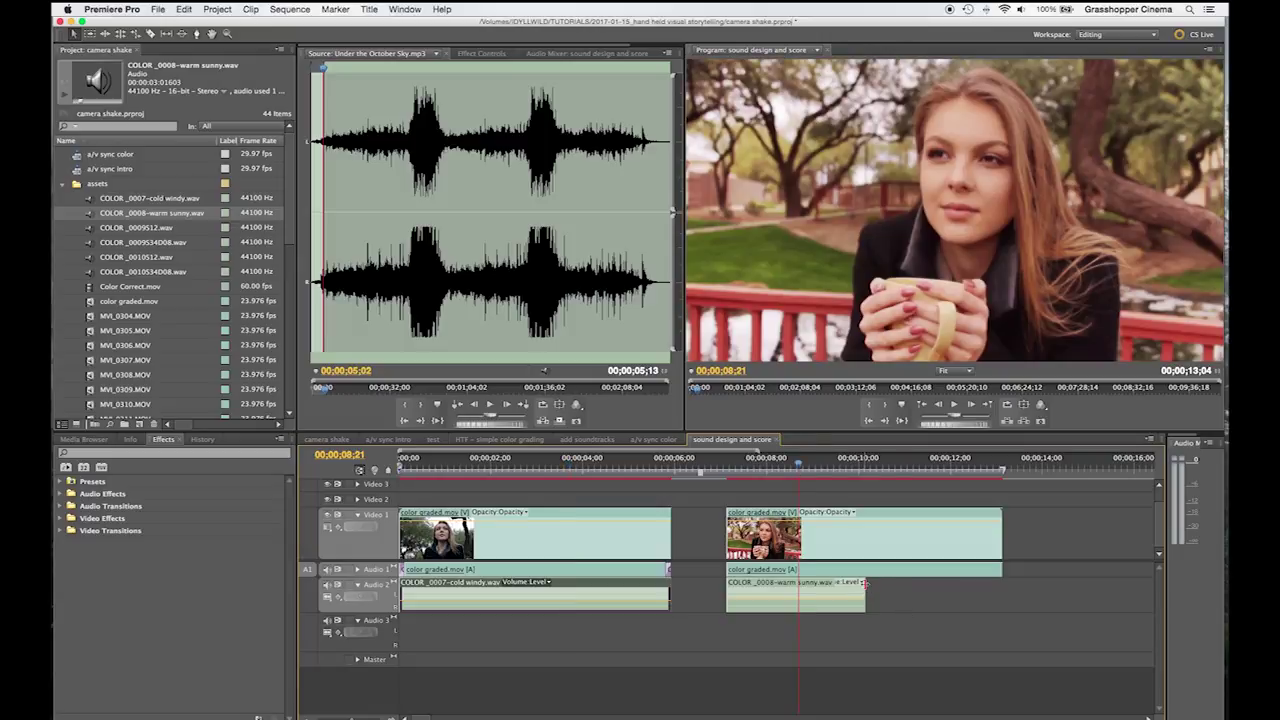
- Extend the warm sunny audio on Audio 2 to the end of the second clip and play the clip with it
drag(865, 589, 1000, 586)
click(746, 470)
key(space)
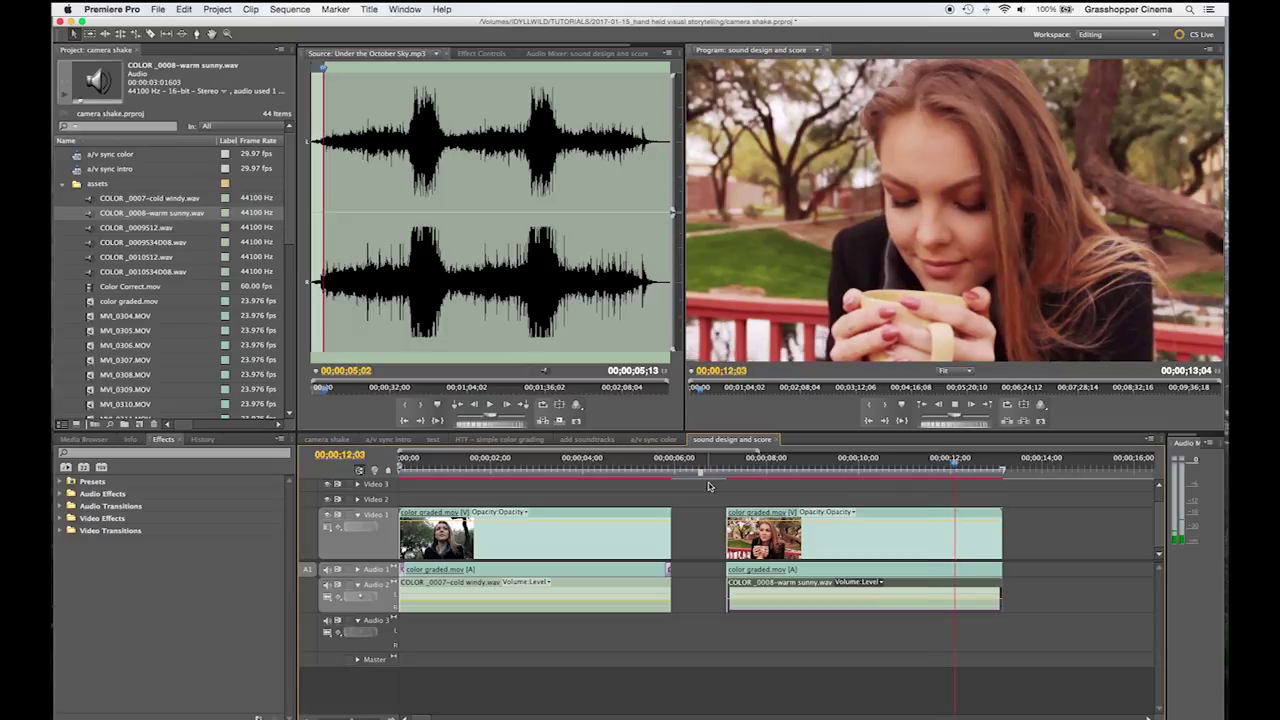
key(space)
- Play the first clip and the second clip in turn to compare the cold and warm ambient sound
click(423, 460)
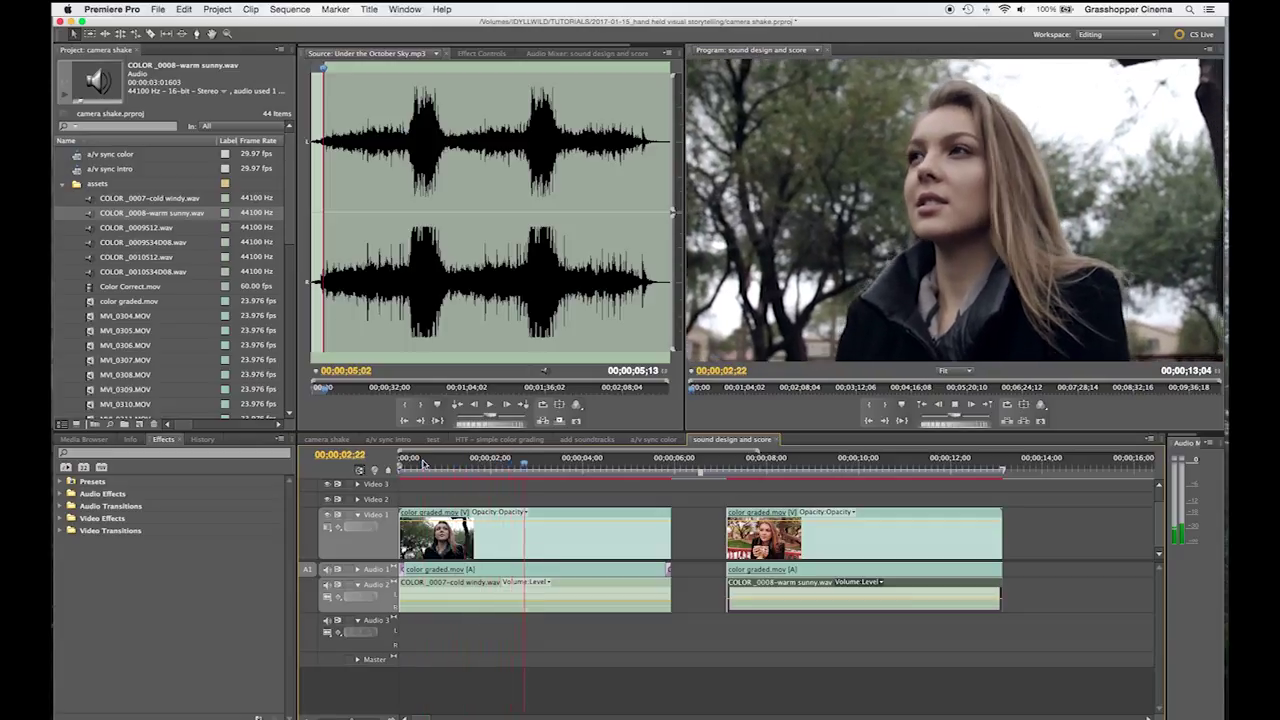
key(space)
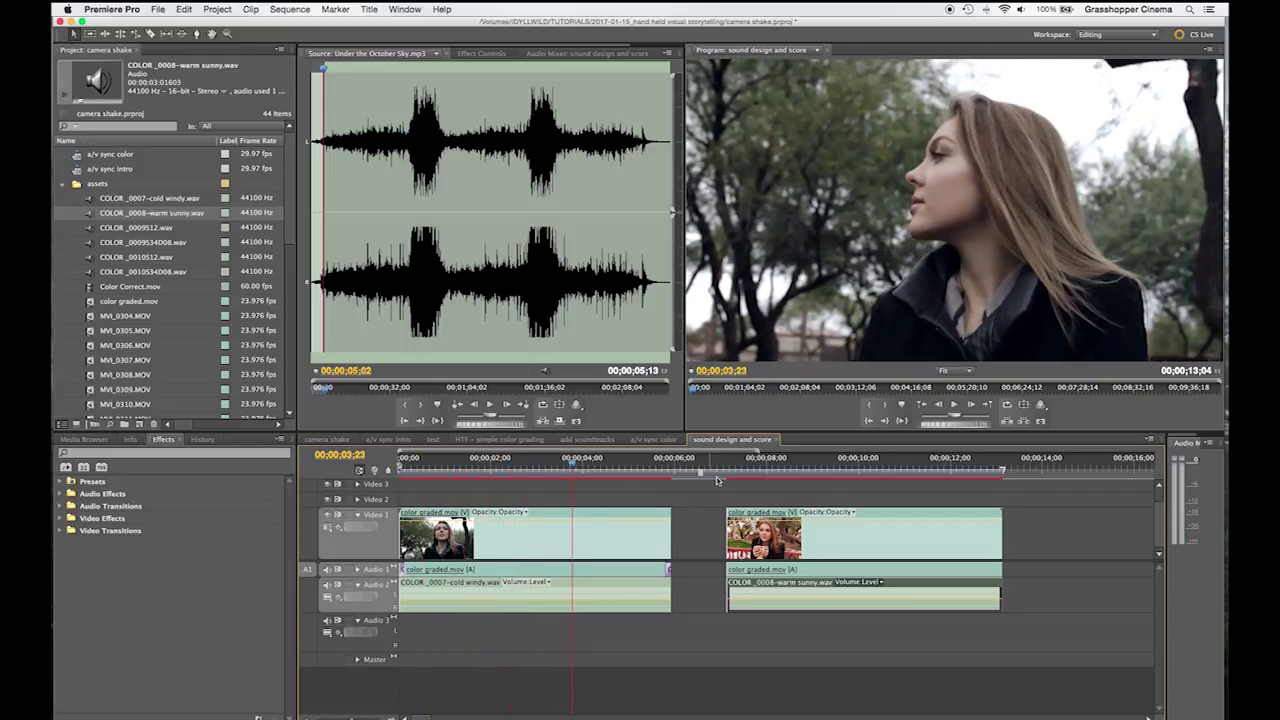
click(751, 469)
key(space)
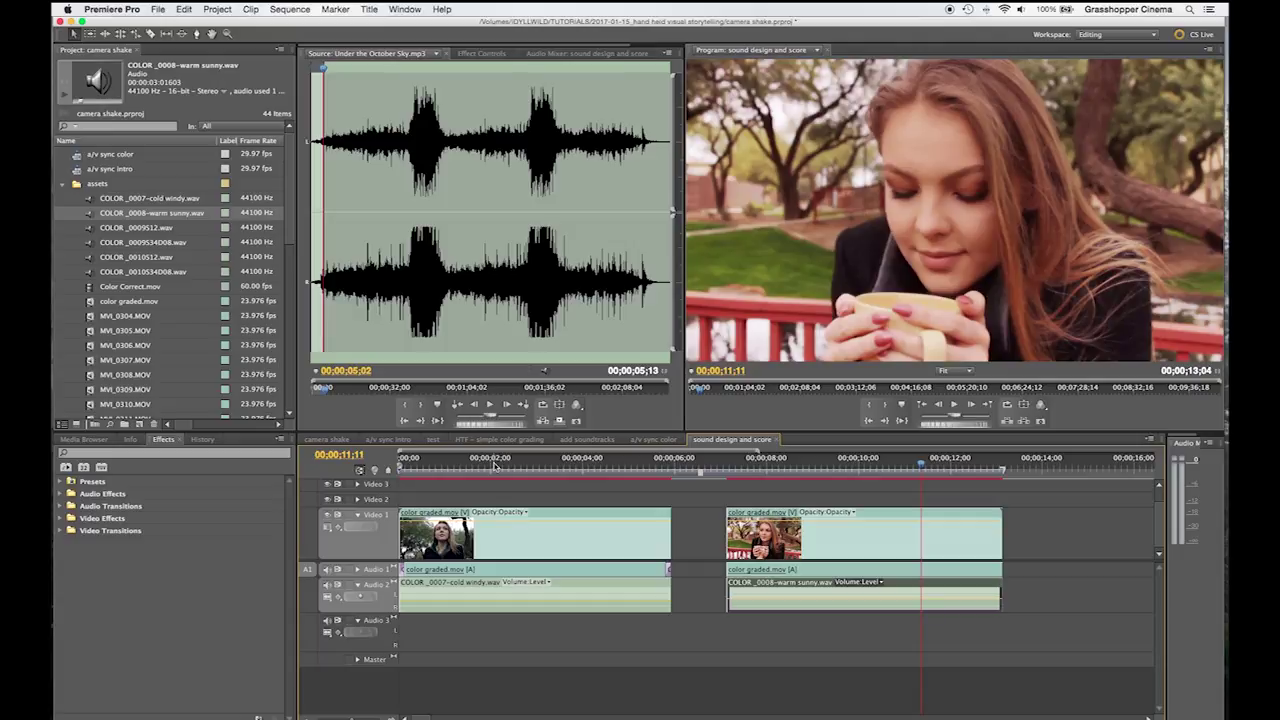
- Switch to Chrome, open shockwave-sound.com in a new tab and search for "under the october sky"
key(ctrl+Left)
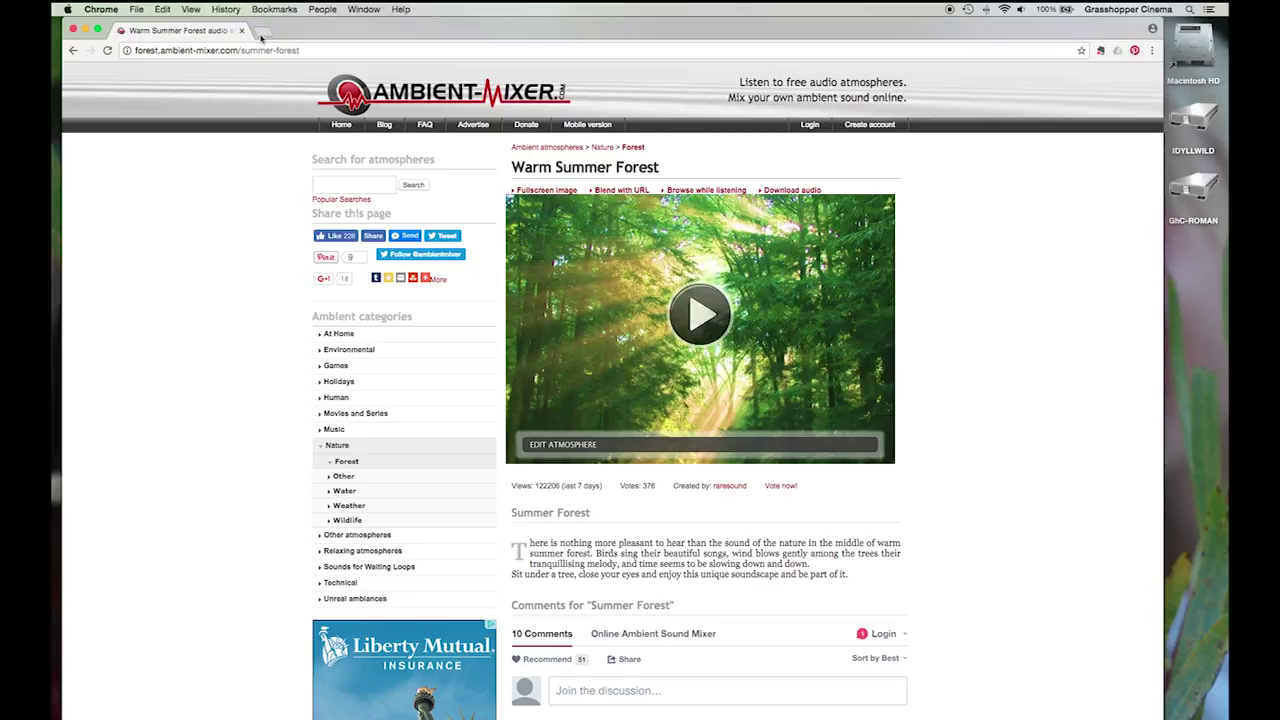
click(263, 31)
text(shockwave-sound.com)
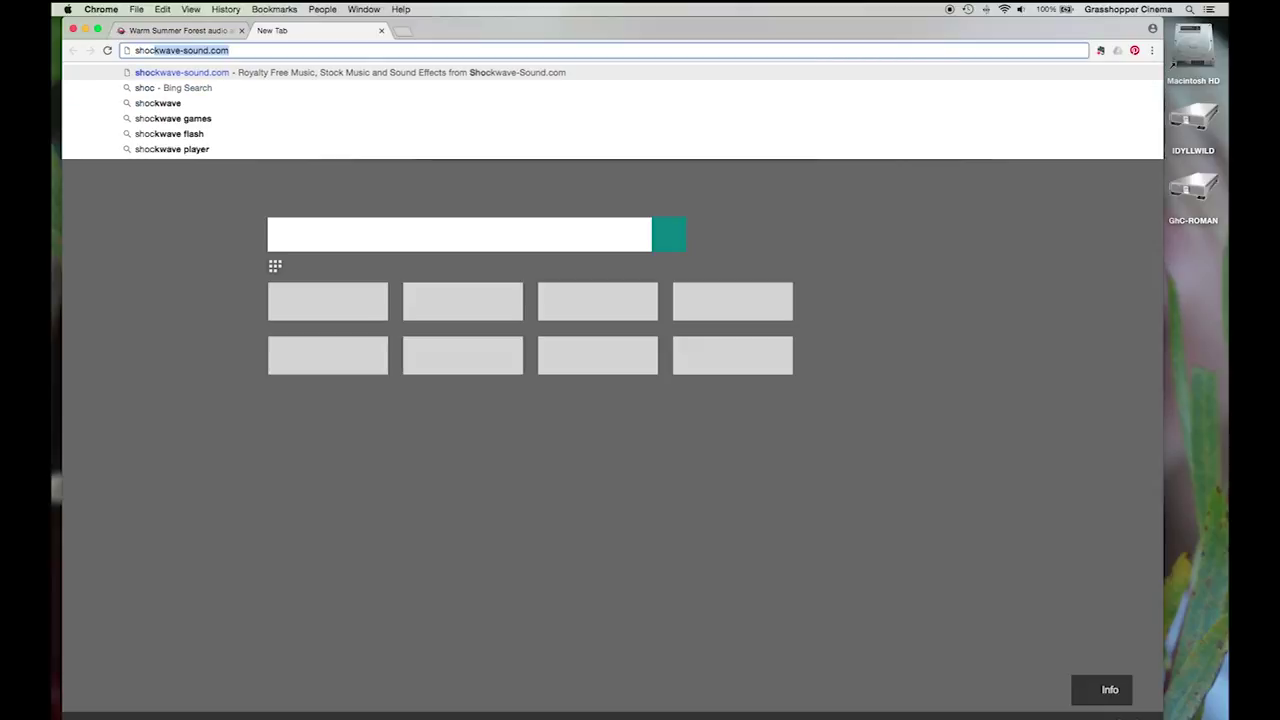
key(Return)
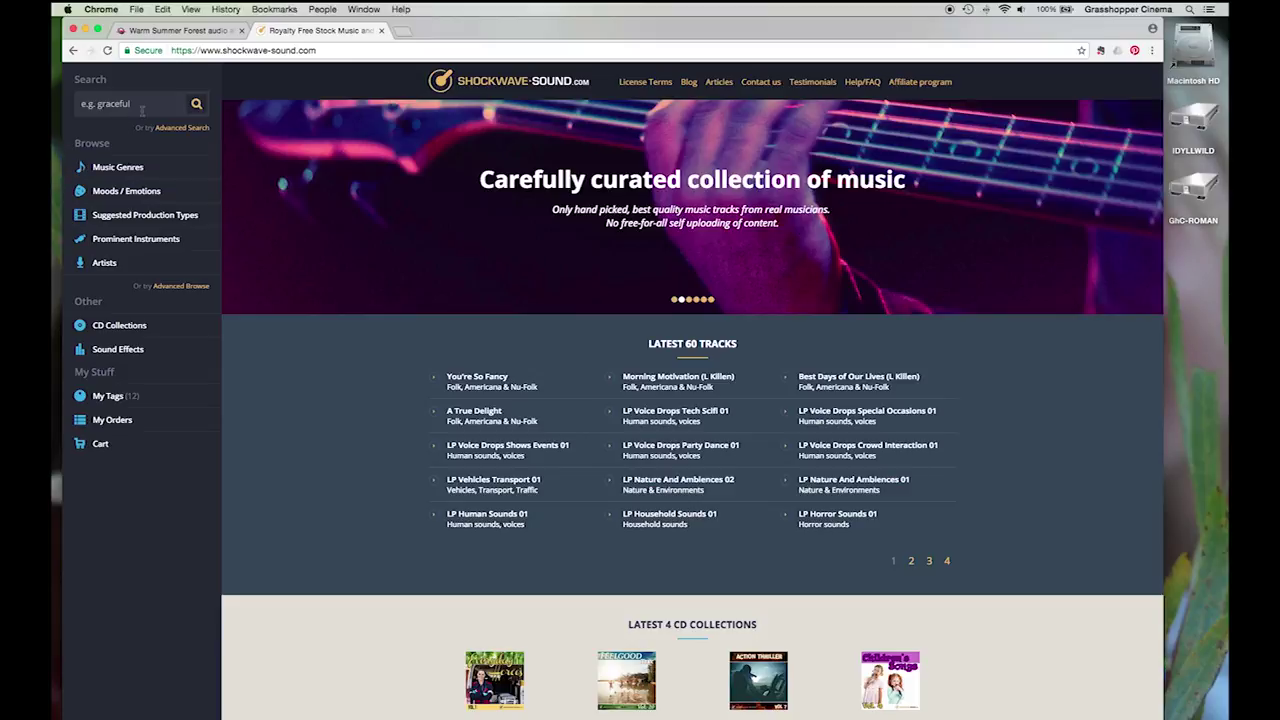
click(142, 110)
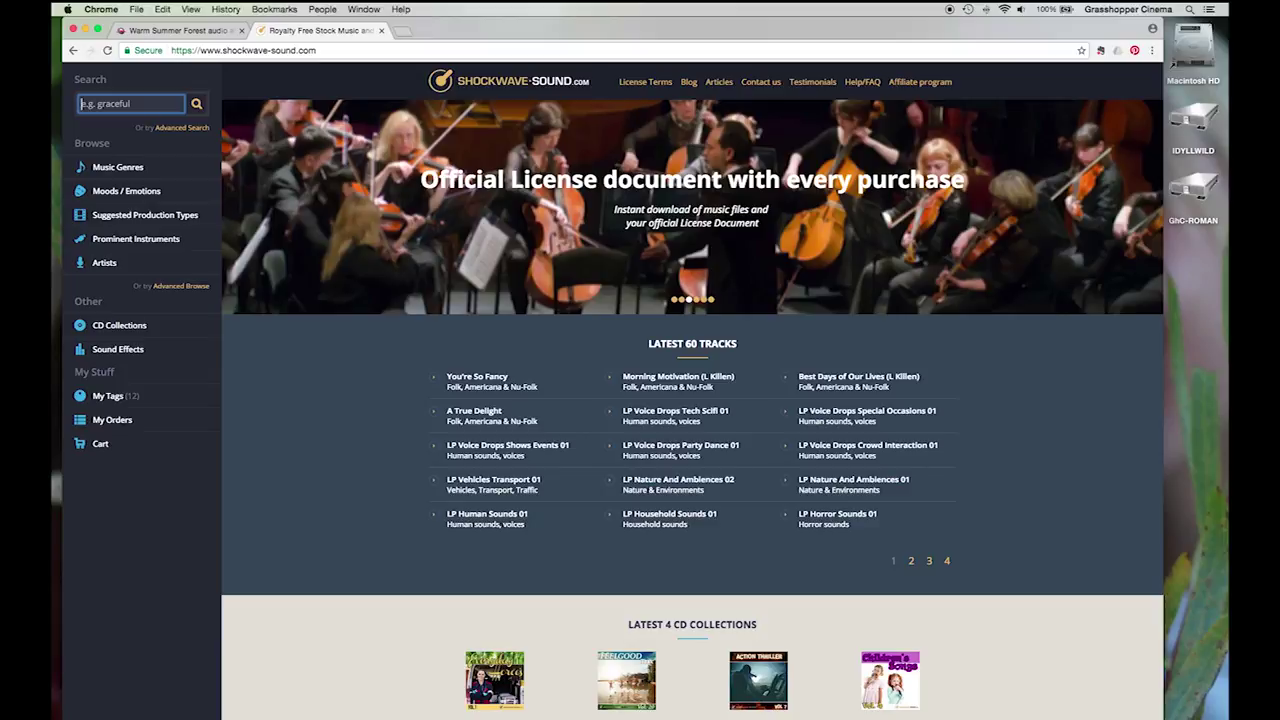
text(under the october sky)
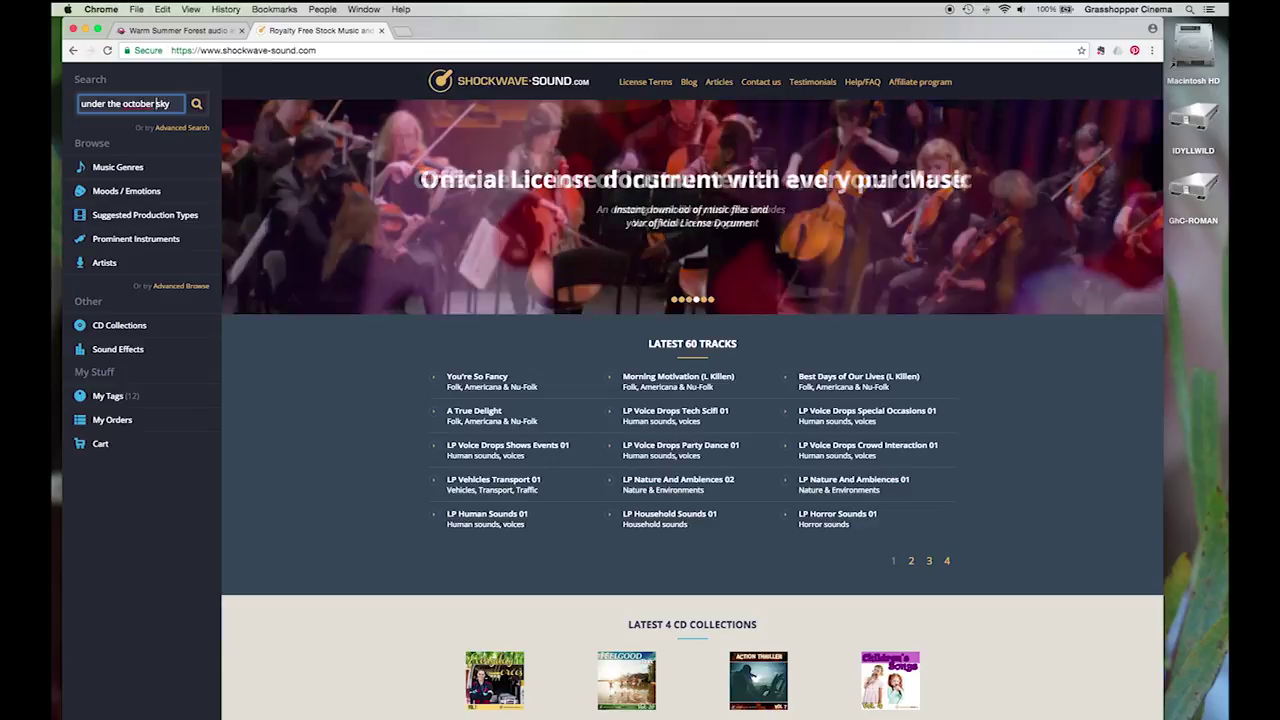
key(Return)
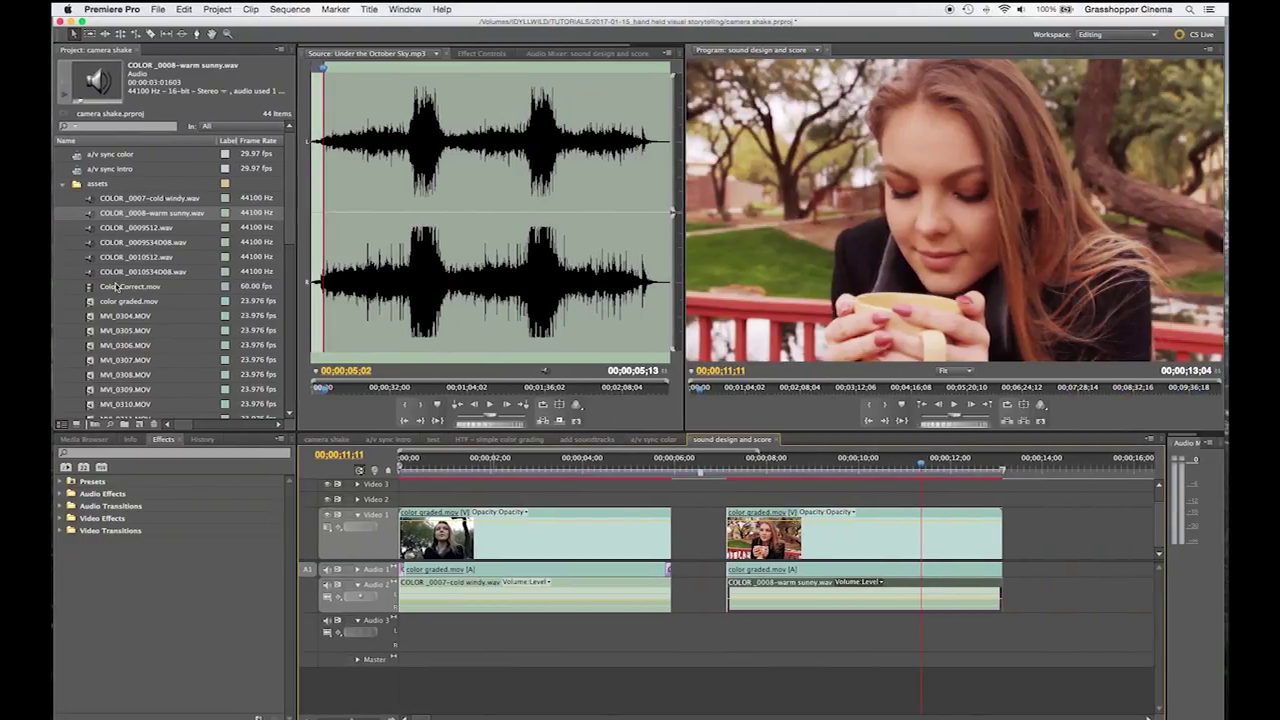
- In Premiere Pro, place Under the October Sky.mp3 on Audio 3 from the sequence start, extend it to the first clip's end and play it
scroll(115, 286, down, 5)
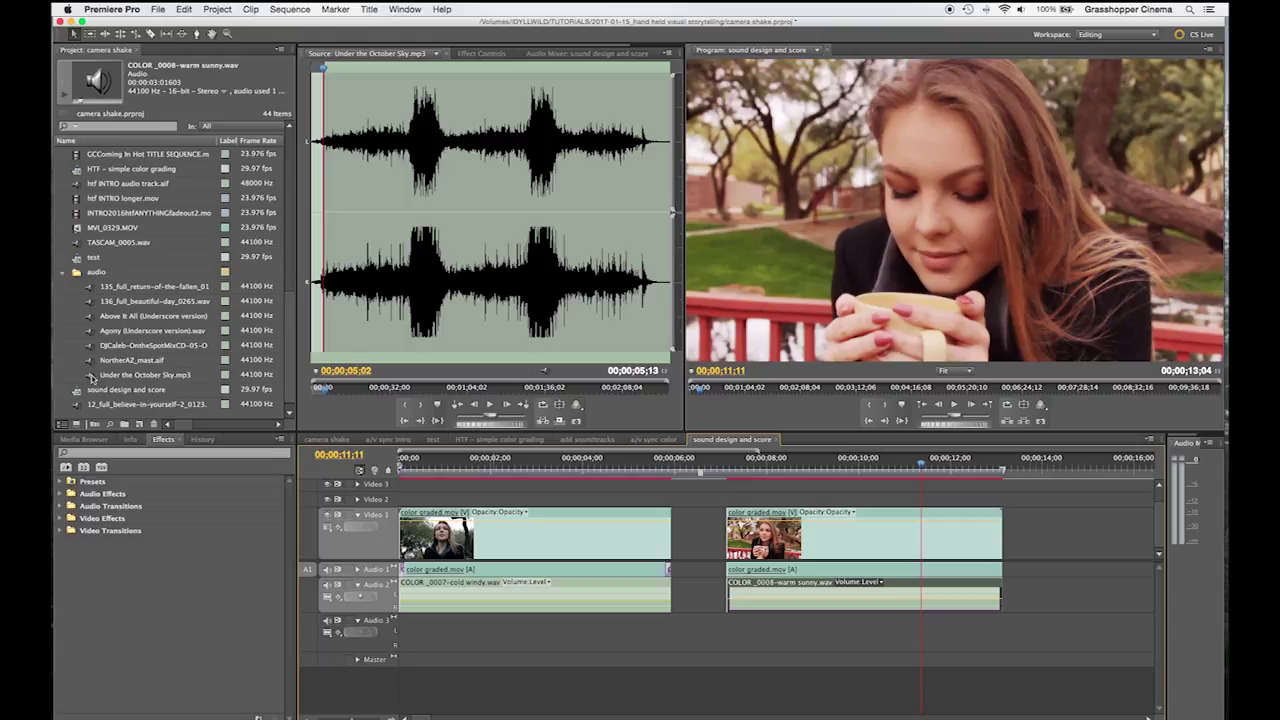
drag(90, 377, 405, 645)
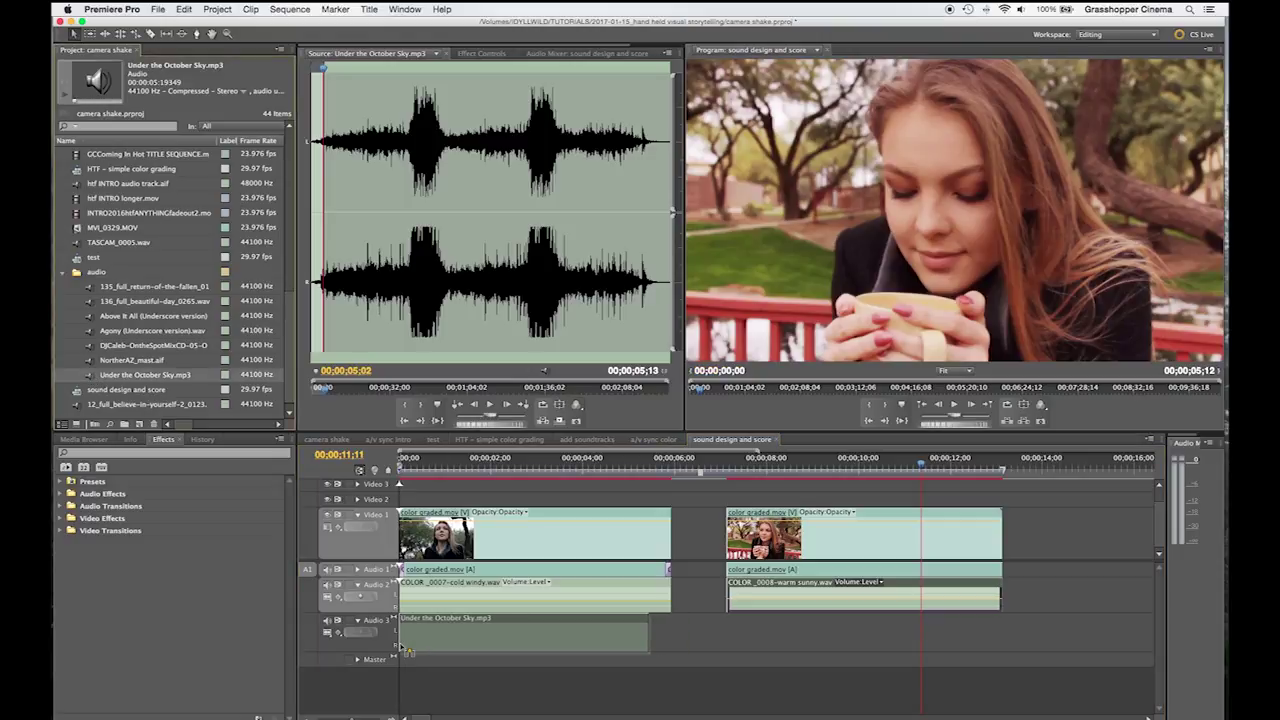
click(490, 462)
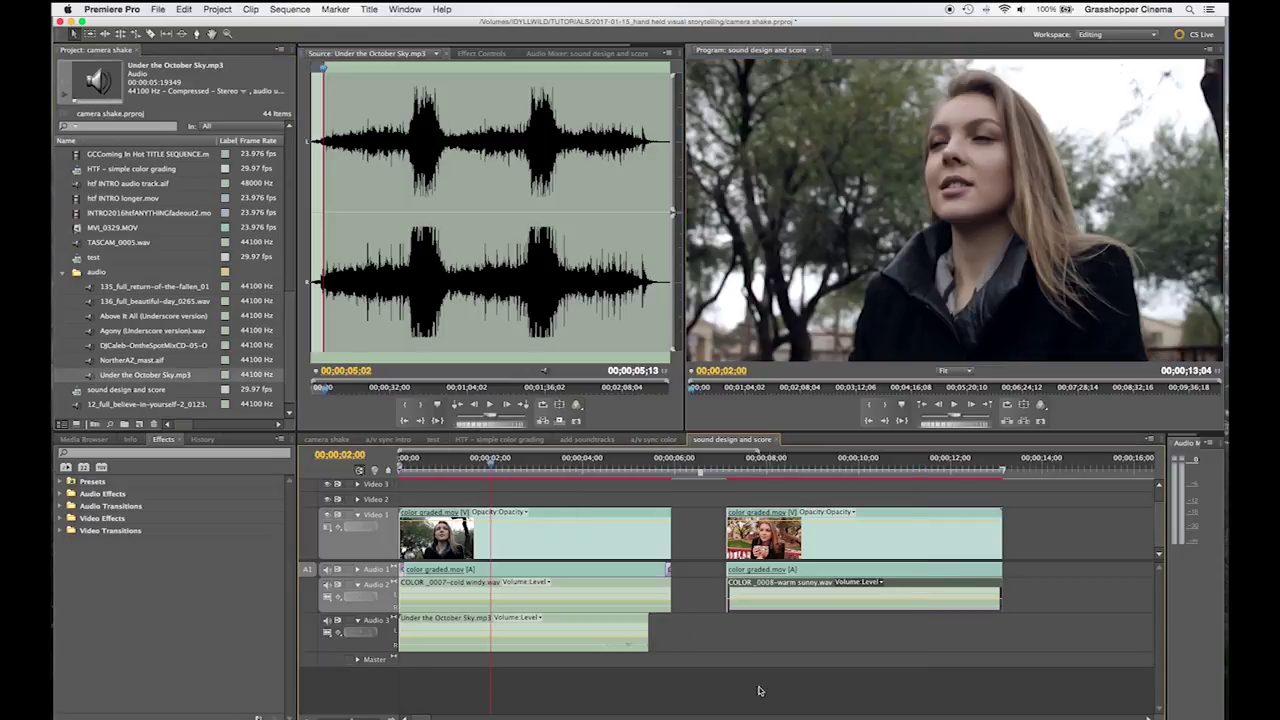
drag(648, 622, 668, 620)
key(Home)
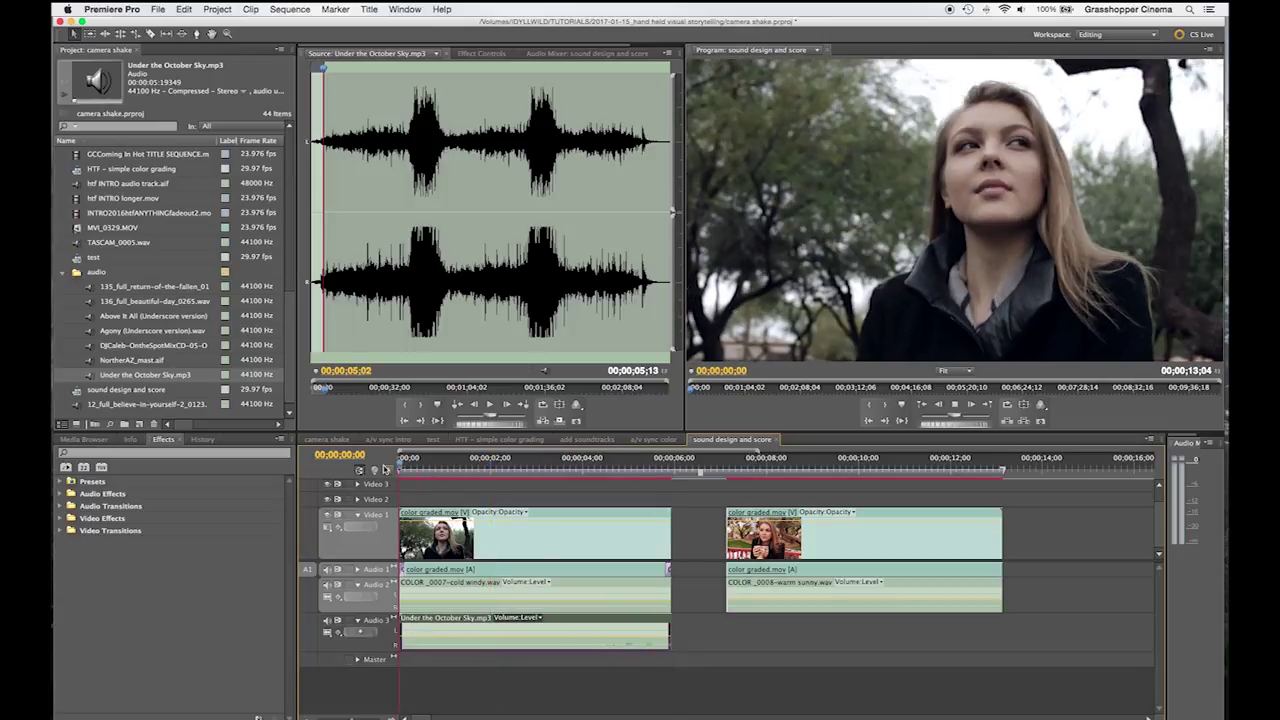
key(space)
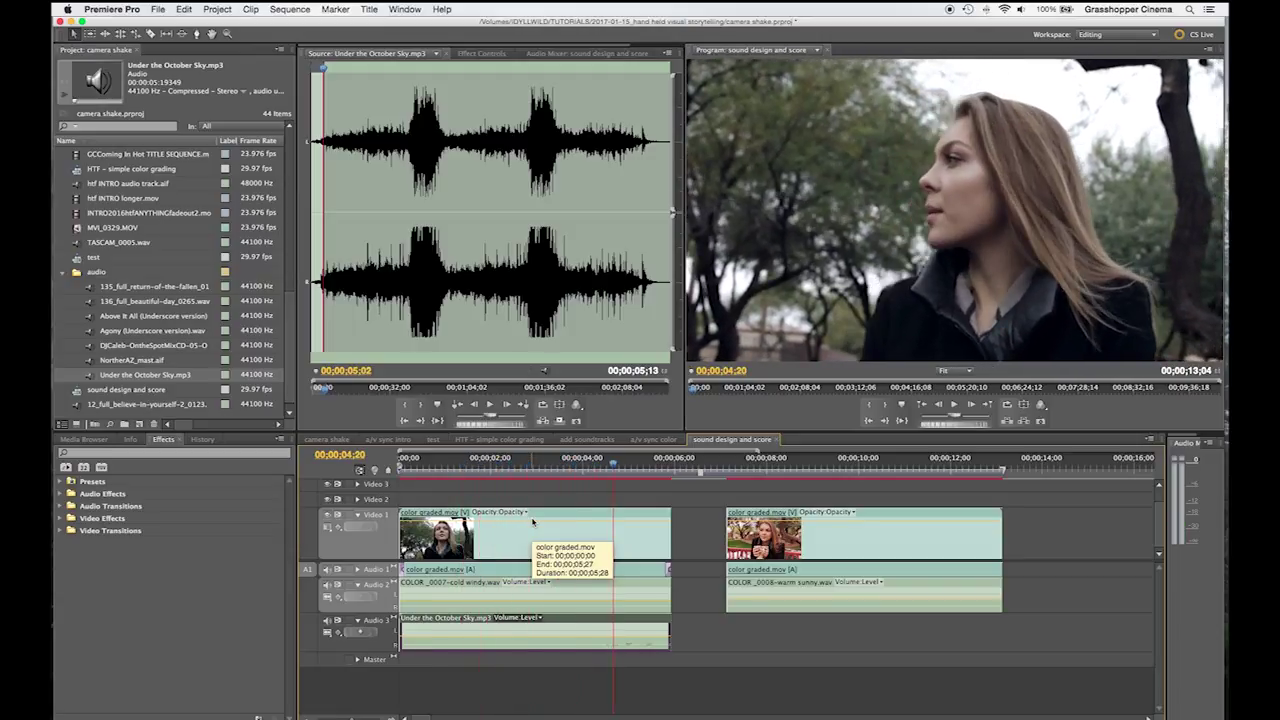
- Retrim the October Sky music so a later passage fills the length of the first clip, and play it from the start
click(566, 459)
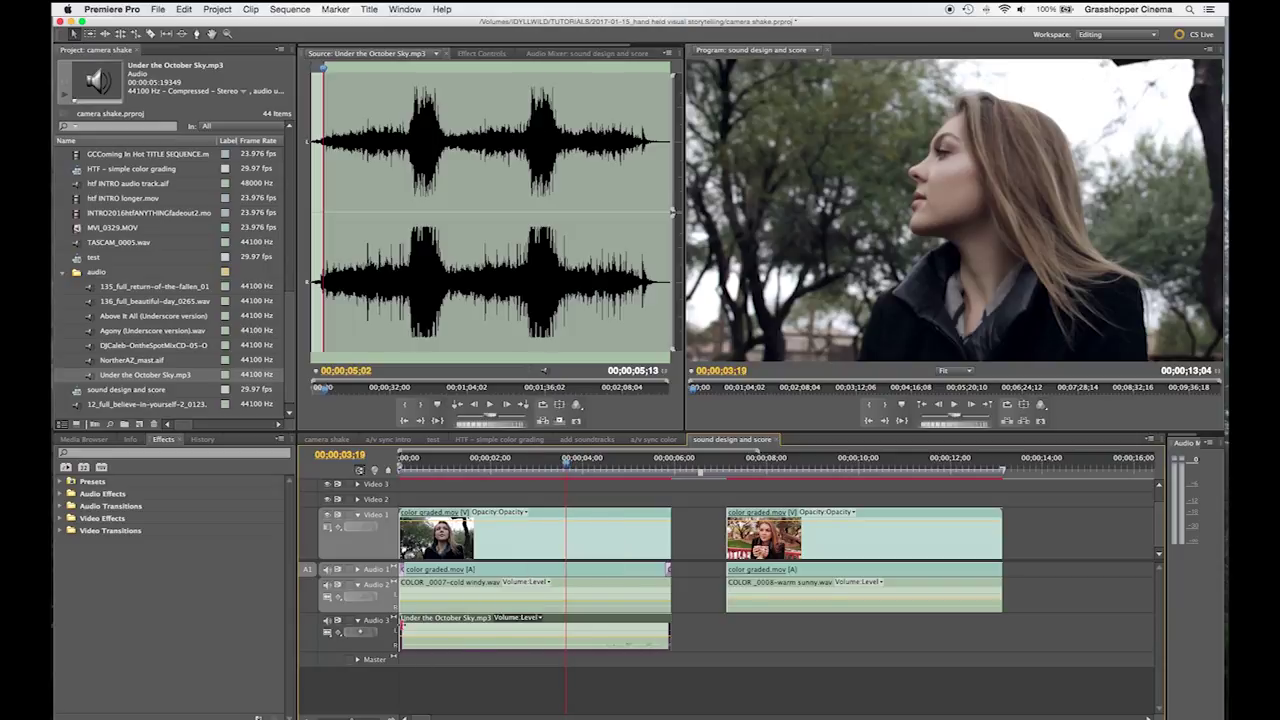
mouse_move(401, 621)
mouse_down()
mouse_move(566, 622)
mouse_move(415, 622)
mouse_up()
drag(502, 622, 669, 622)
key(Home)
key(space)
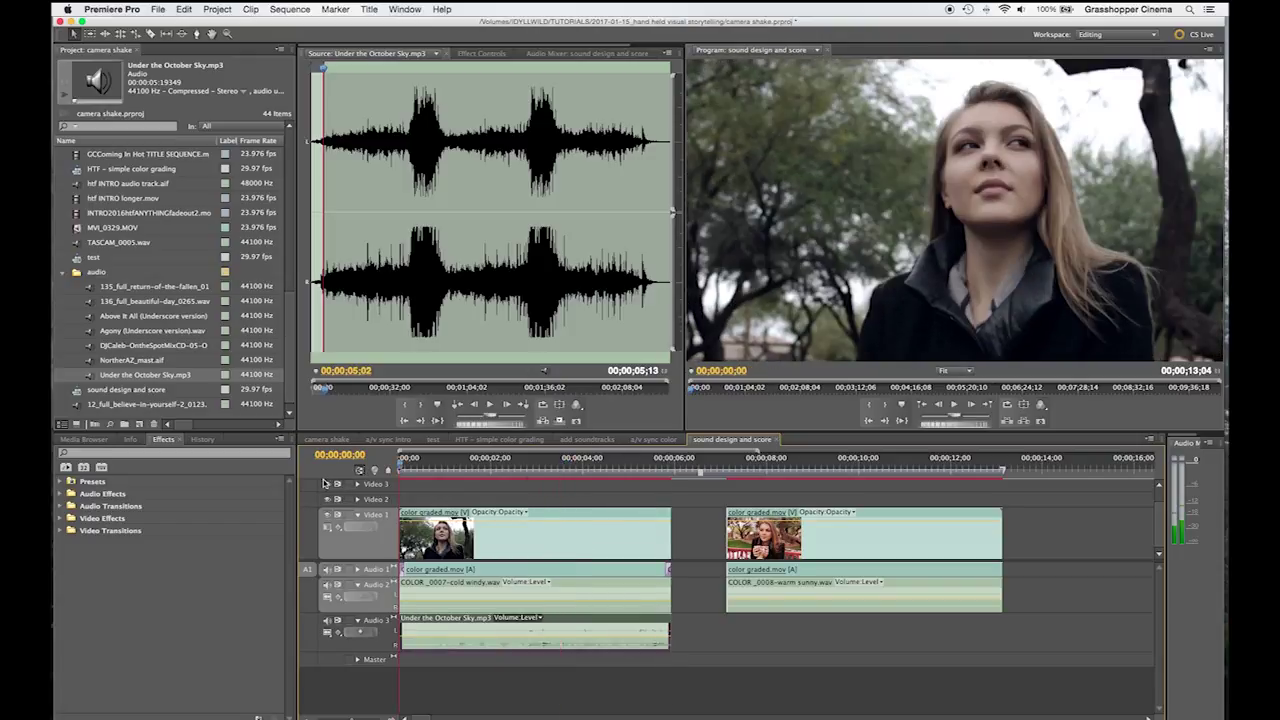
key(space)
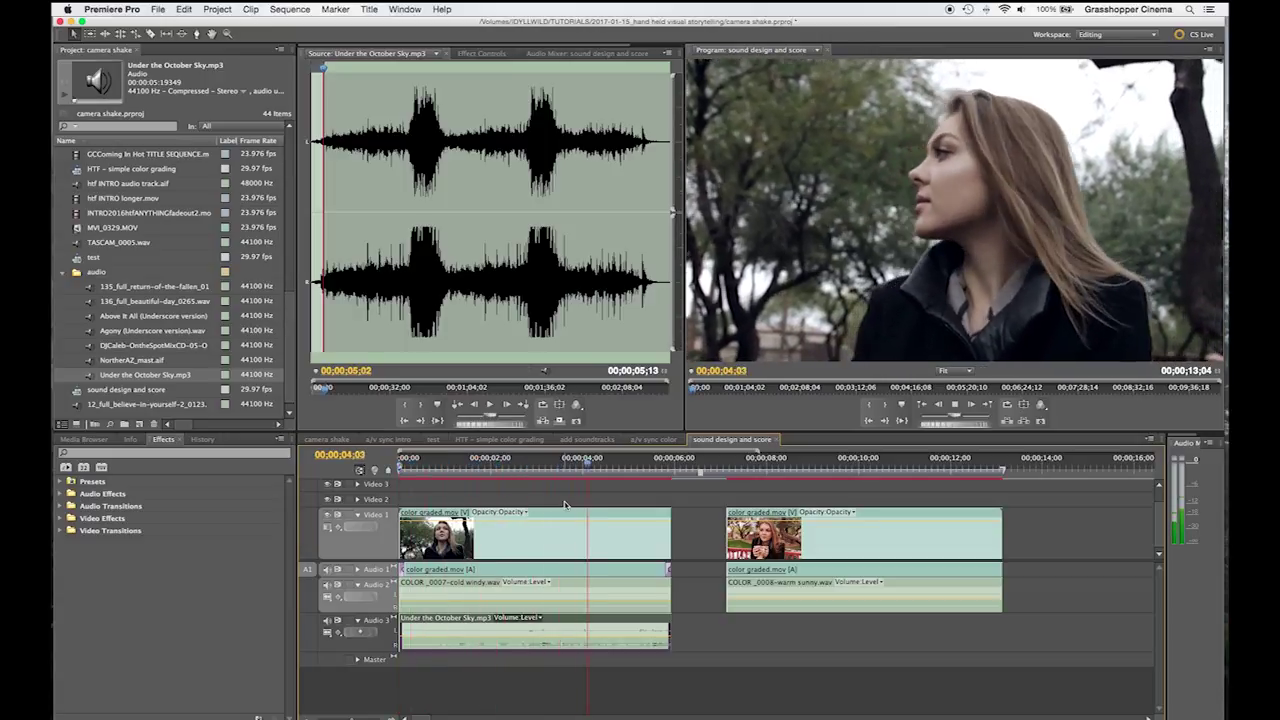
key(space)
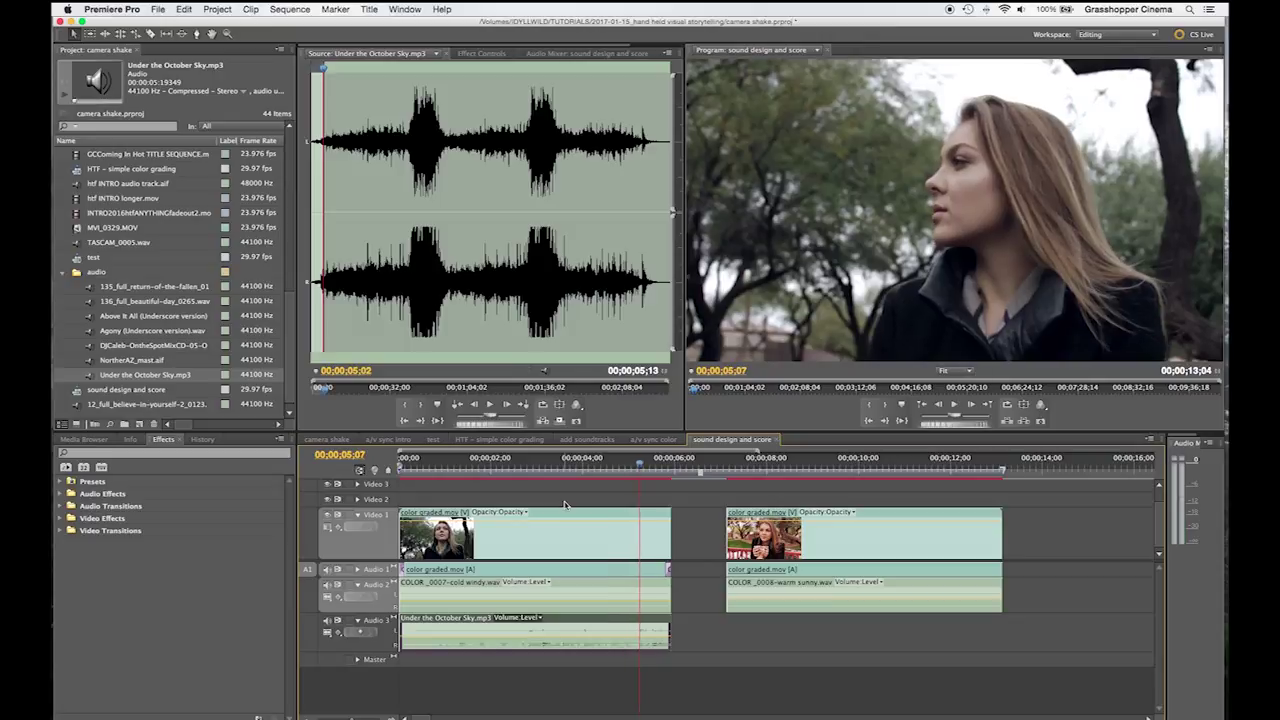
- Cue the second clip, switch to Chrome, open premiumbeat.com in a new tab and search its music for "beautiful day"
click(750, 463)
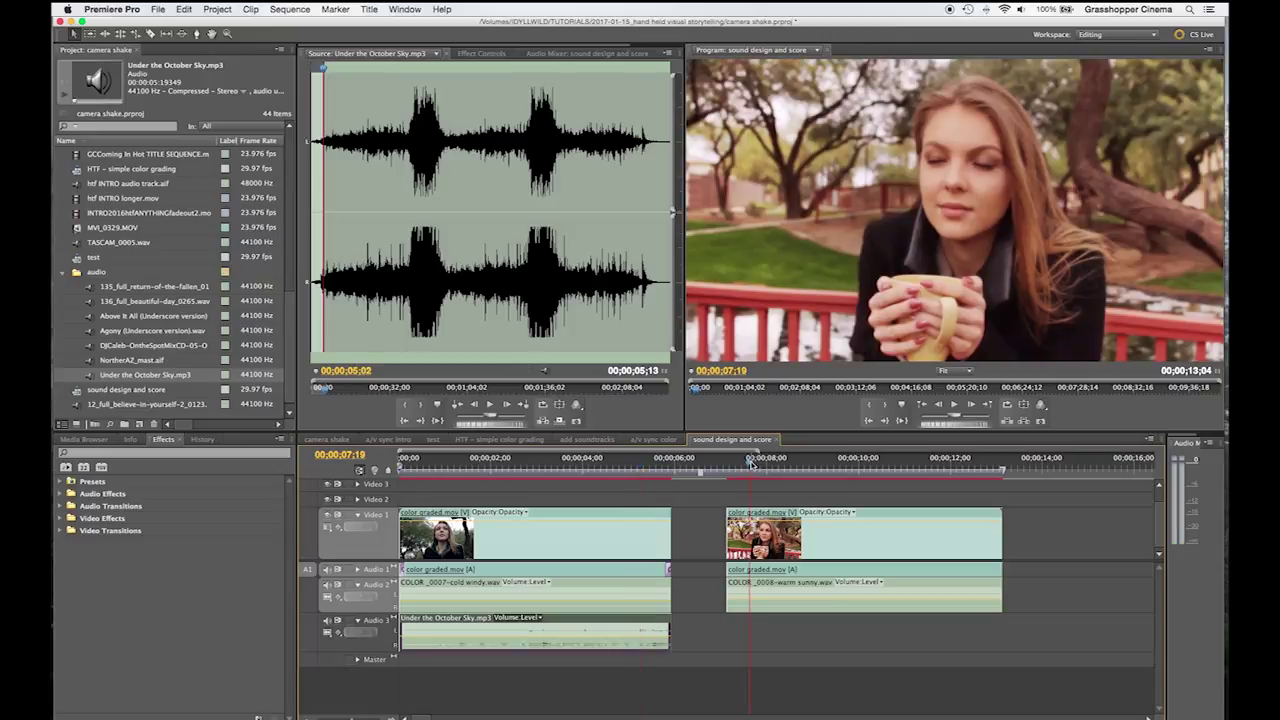
key(super+Tab)
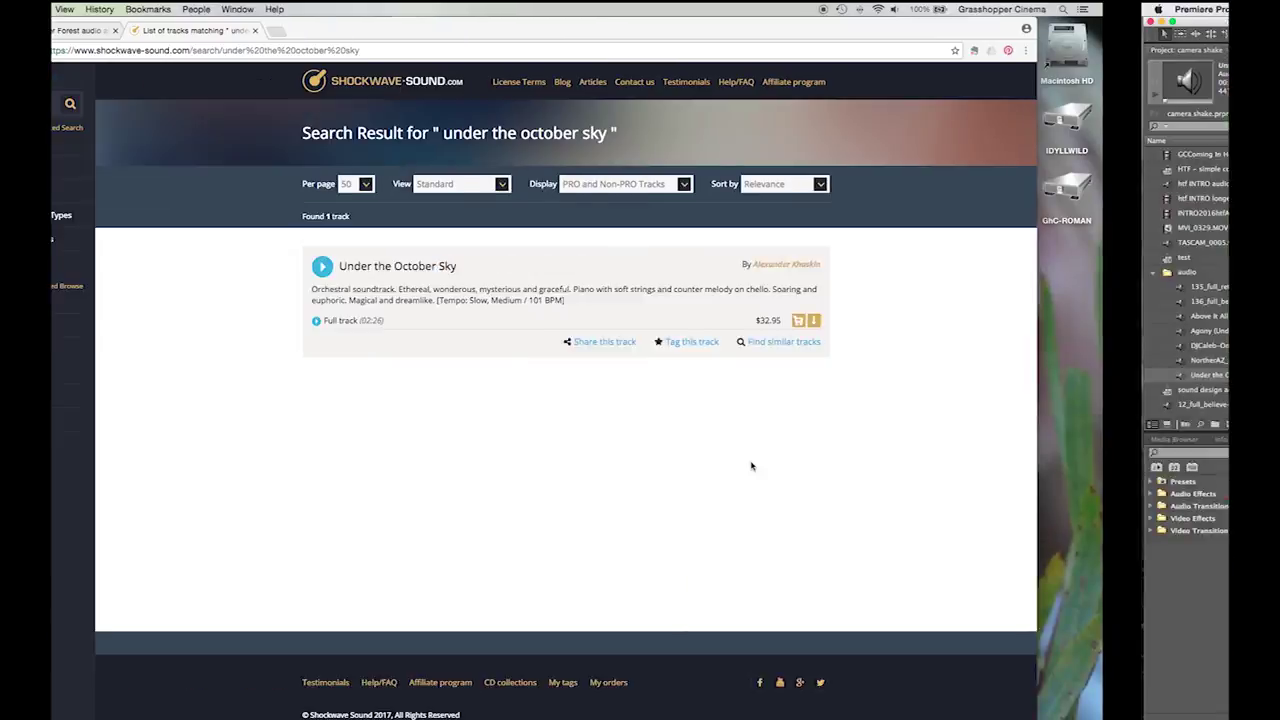
click(403, 32)
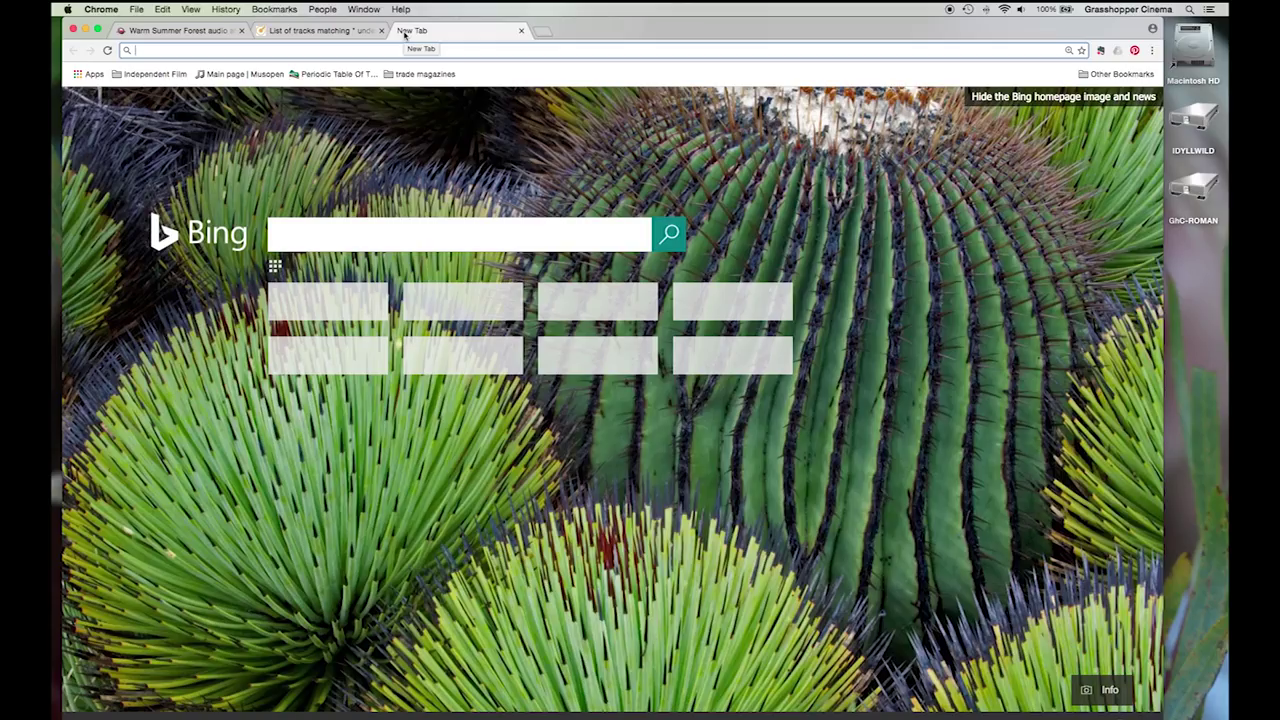
text(premiumbeat.com)
key(Return)
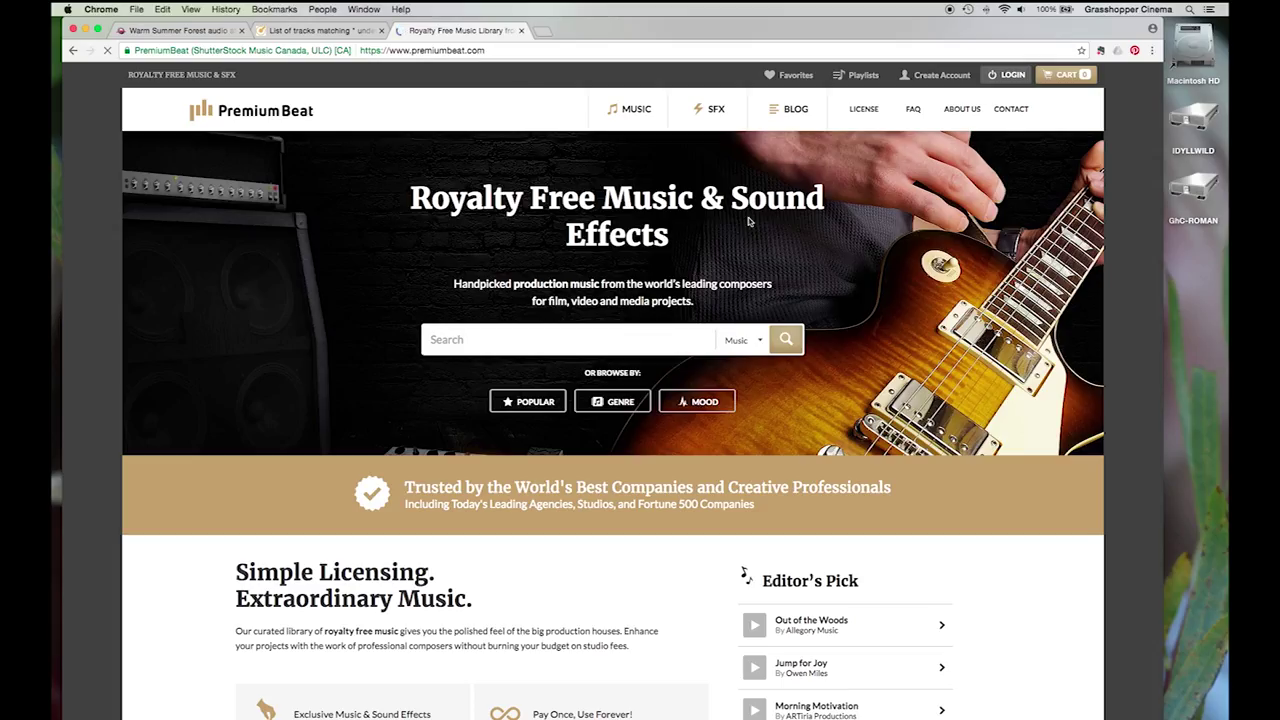
click(535, 346)
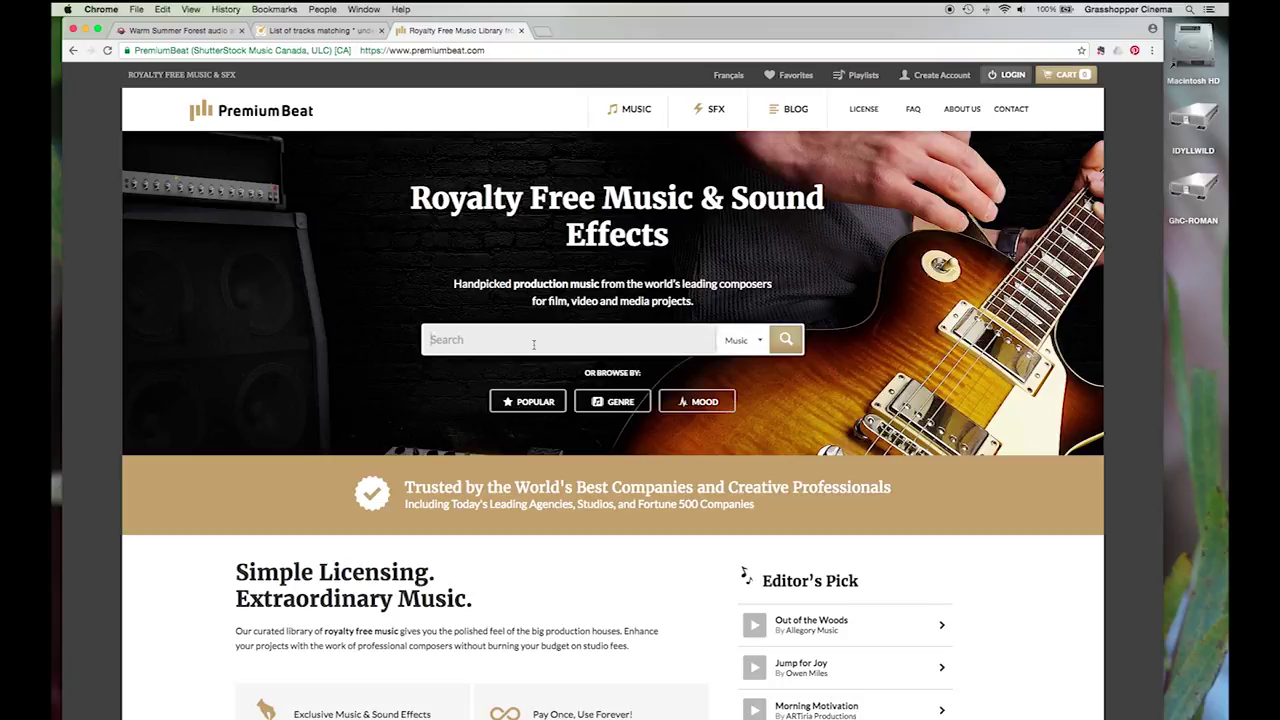
text(beautiful day)
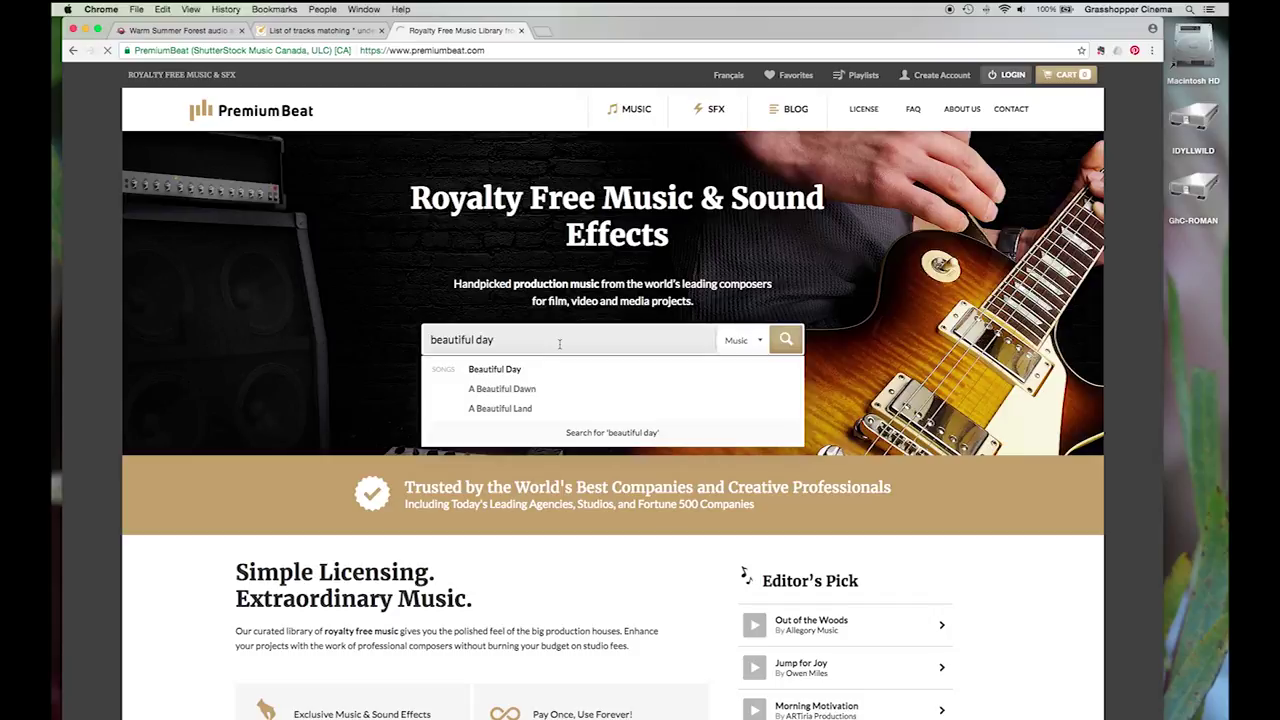
click(773, 338)
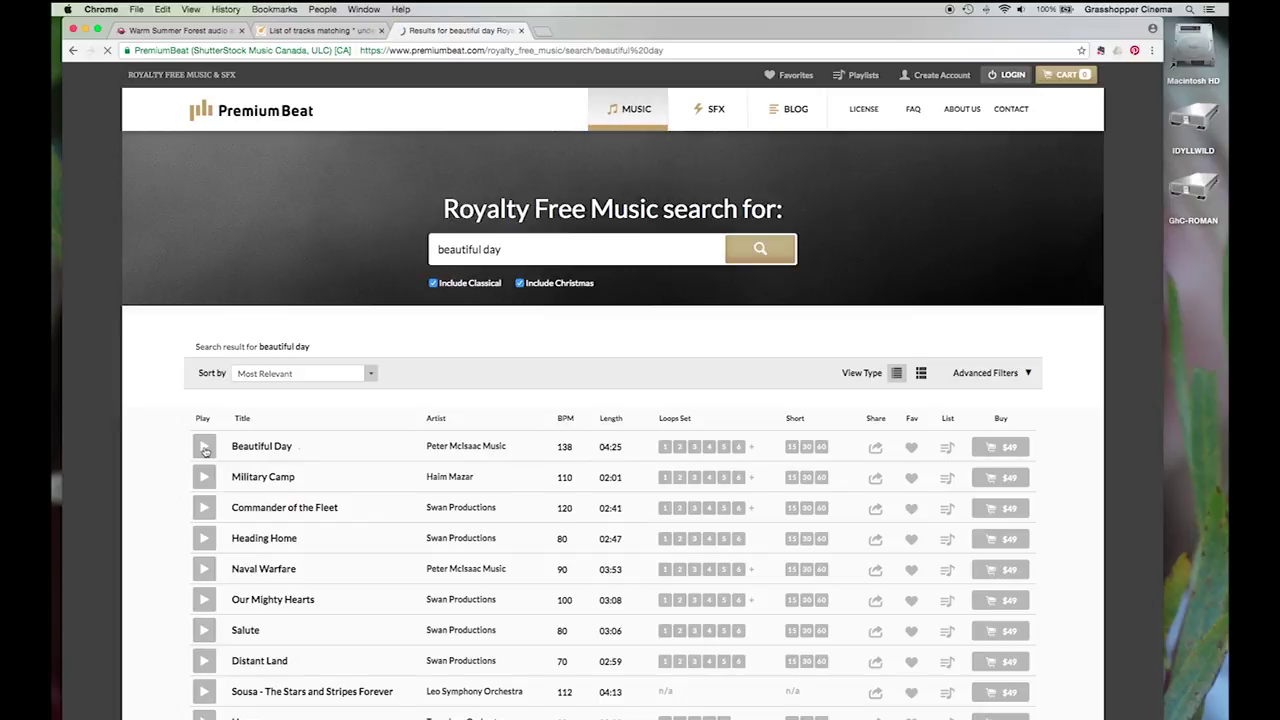
- Preview the Beautiful Day track from the search results and pause it
click(204, 448)
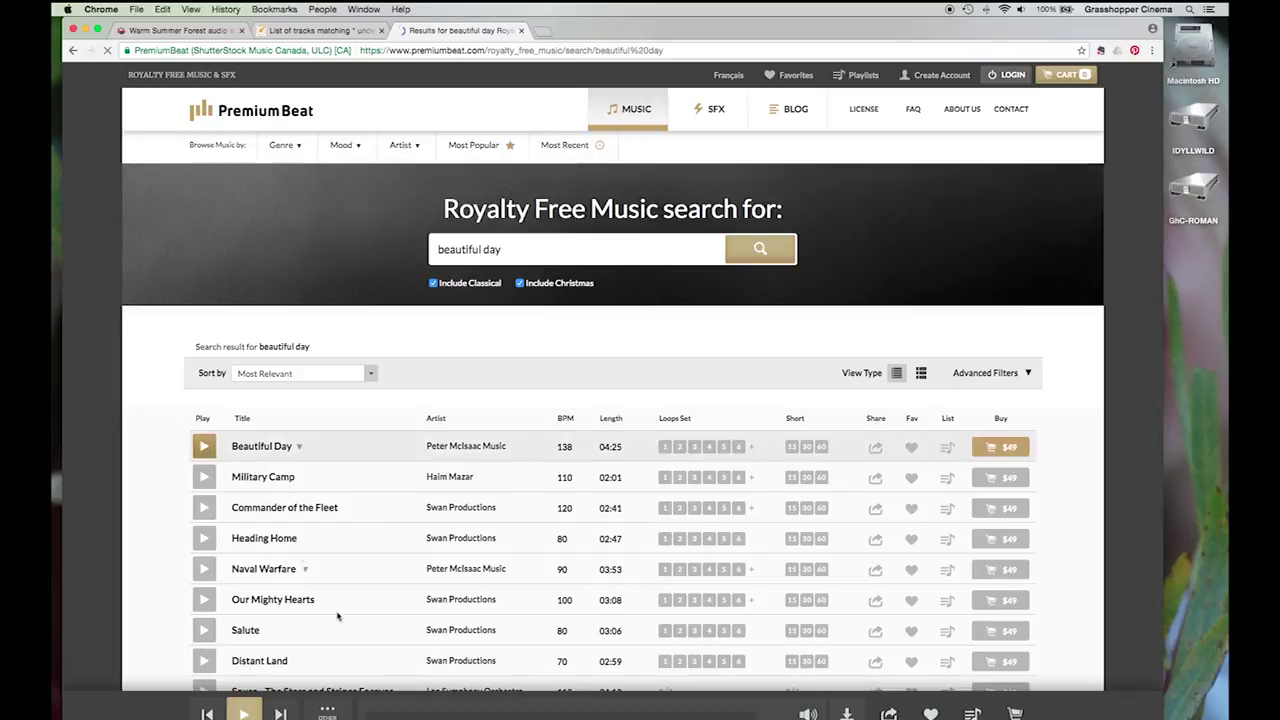
click(244, 712)
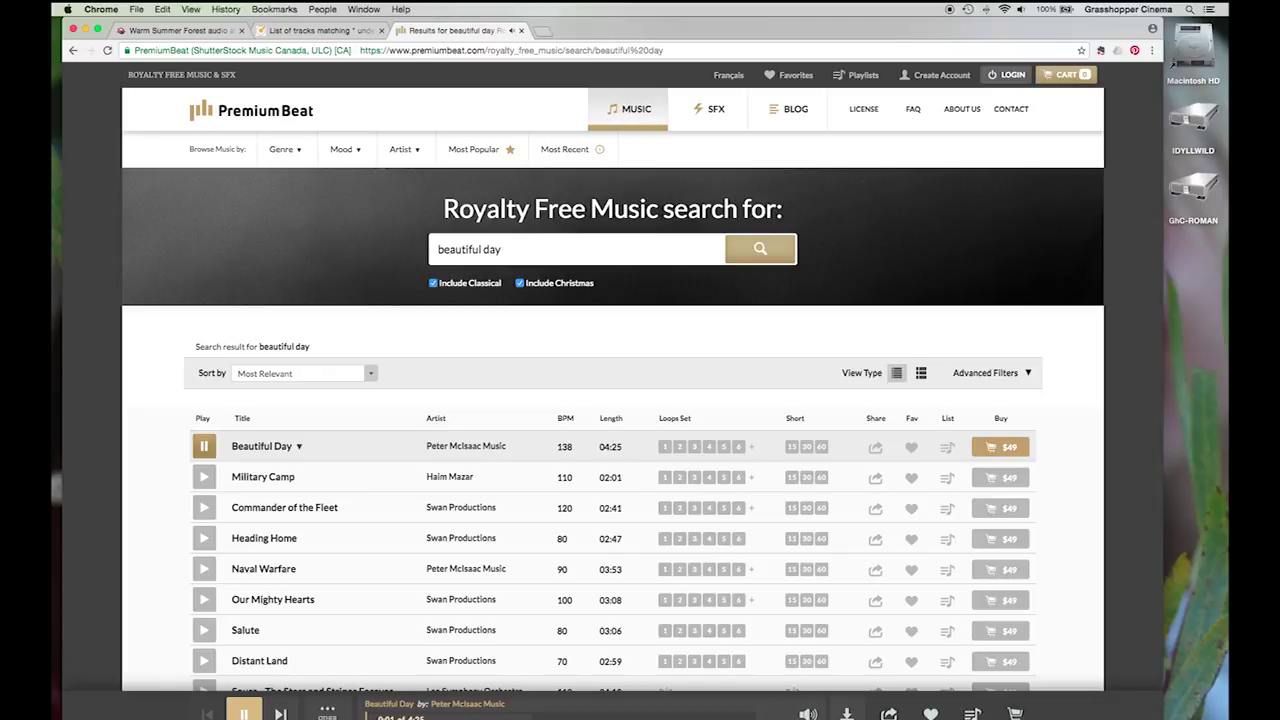
click(243, 712)
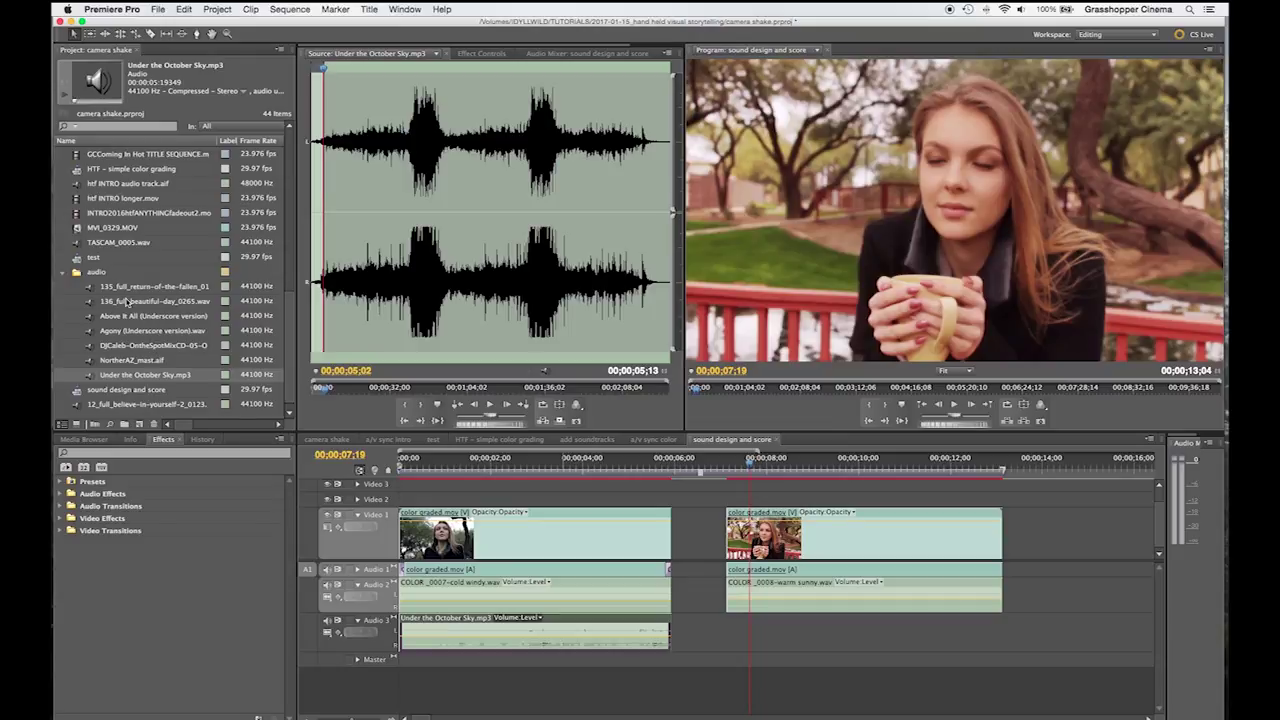
- In Premiere Pro, place 136_full_beautiful-day_0265.wav on Audio 3 at the second clip's start, cut it at the clip's end and delete the excess
drag(100, 301, 728, 642)
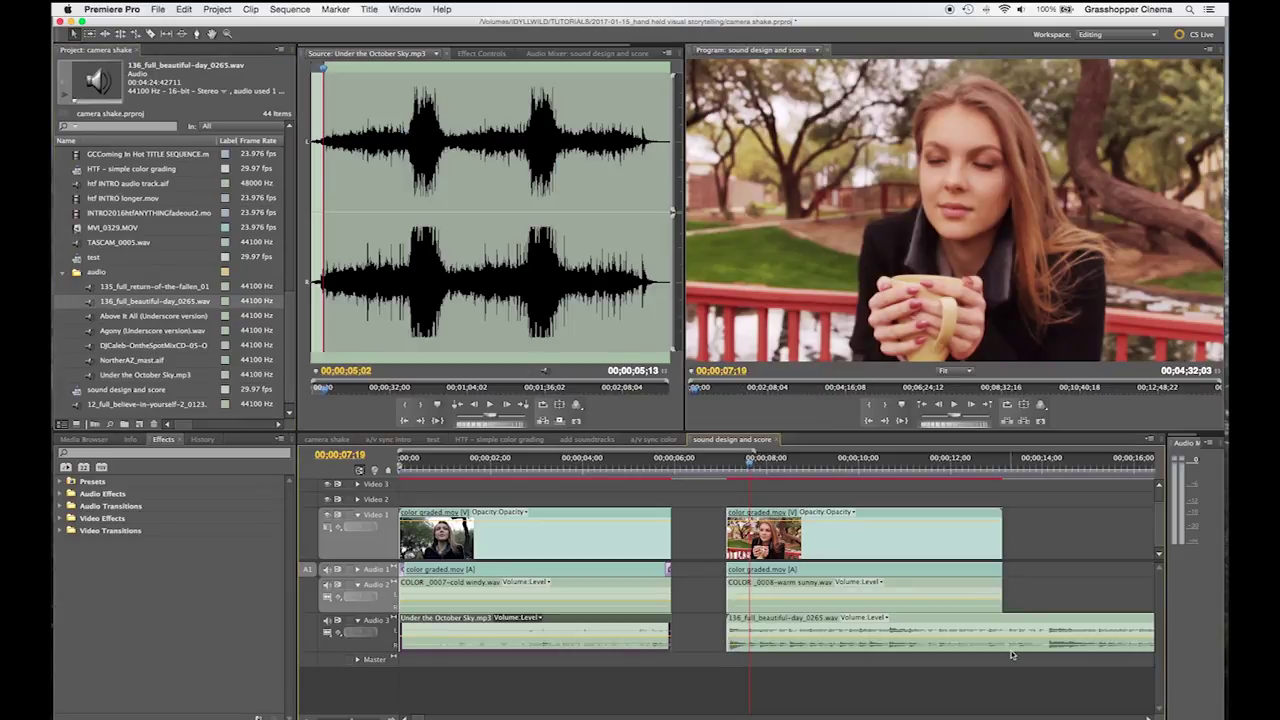
click(1004, 627)
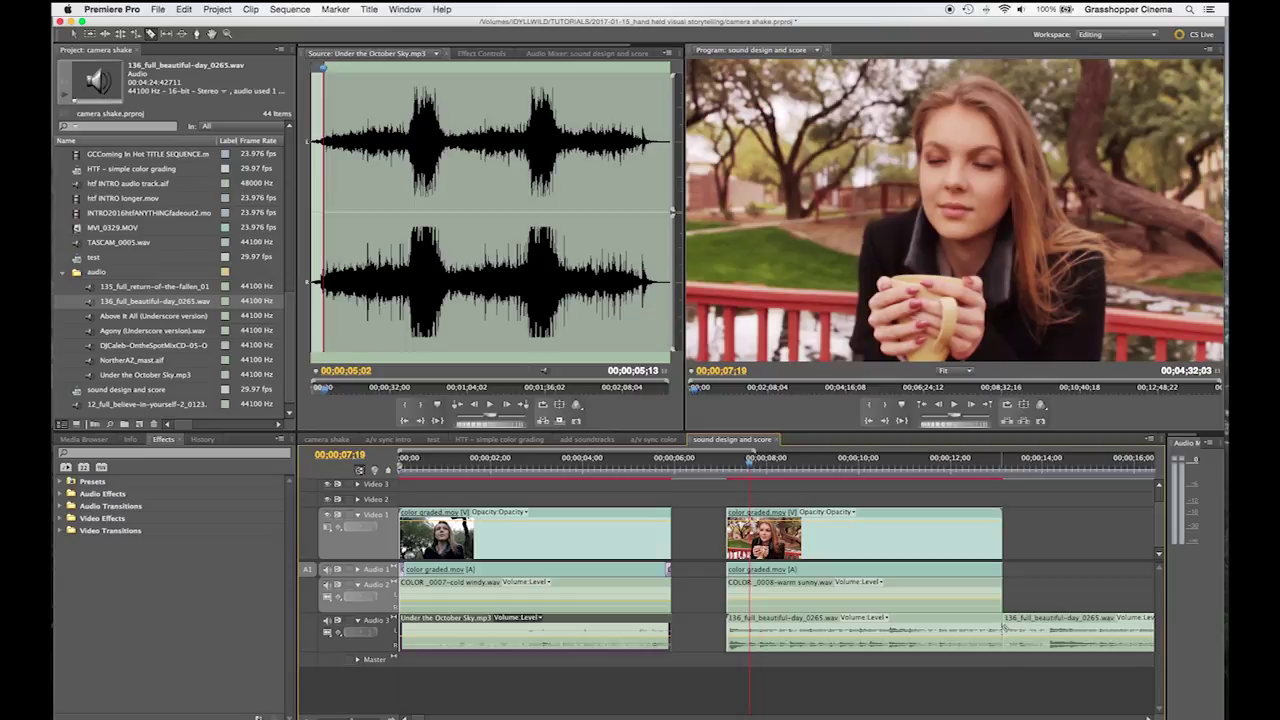
key(Delete)
click(1029, 631)
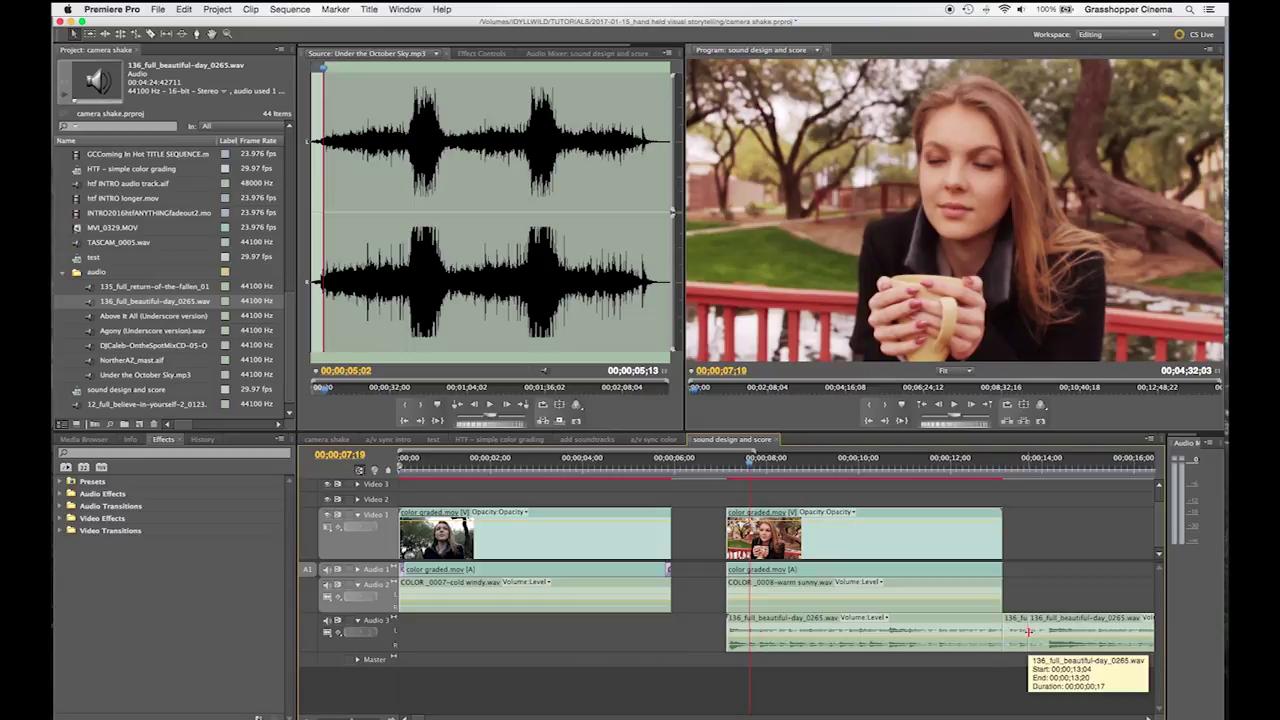
key(v)
click(1018, 629)
key(Delete)
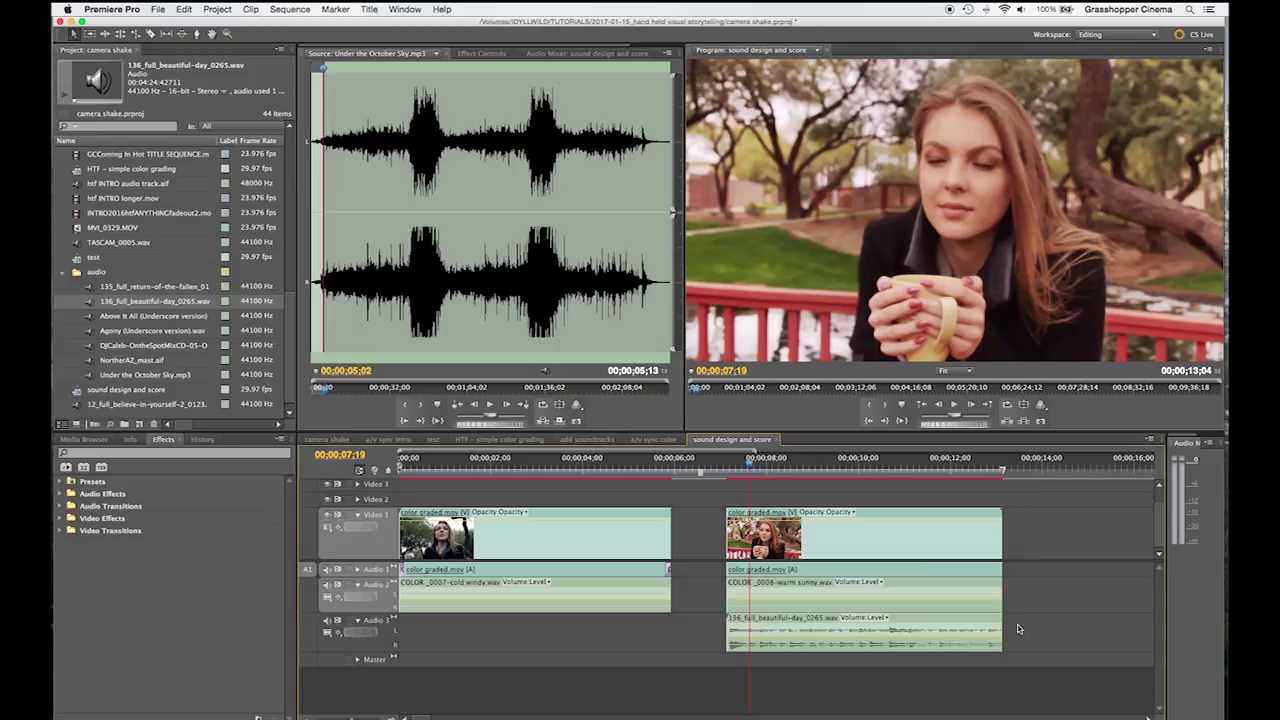
- Play the second clip with its Beautiful Day music and stop playback near the end of the clip
click(920, 405)
click(954, 404)
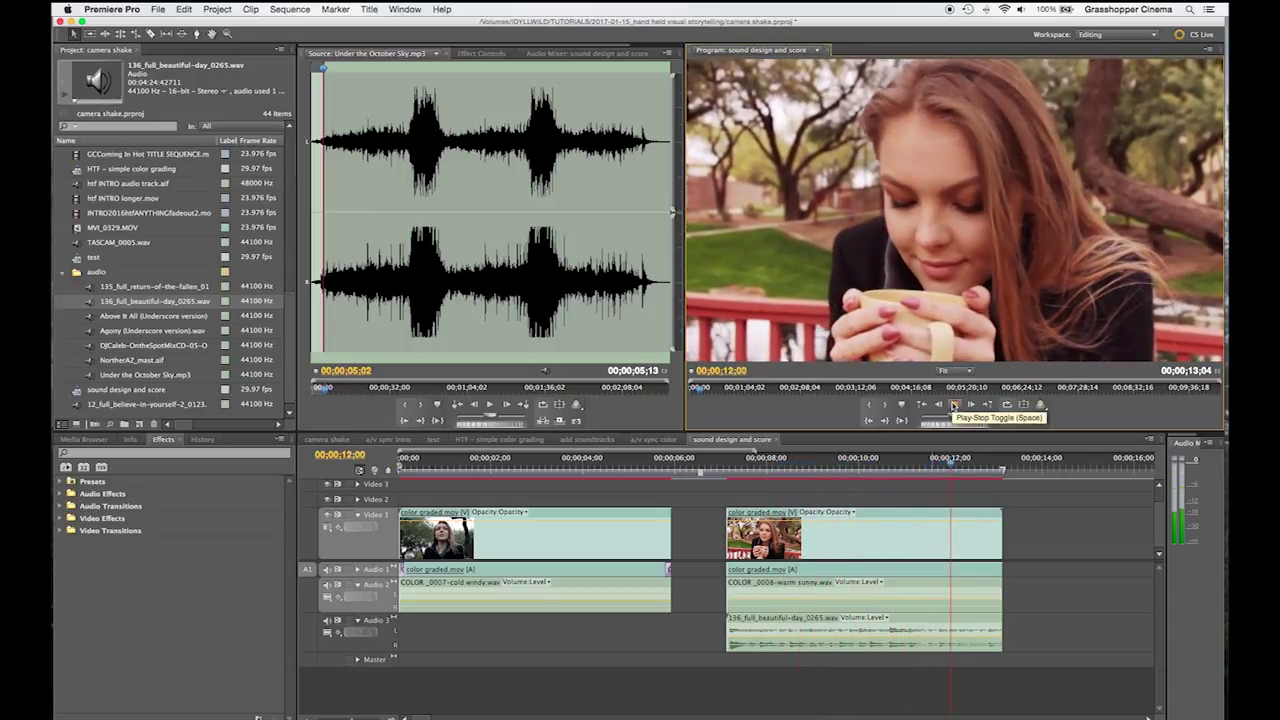
click(954, 404)
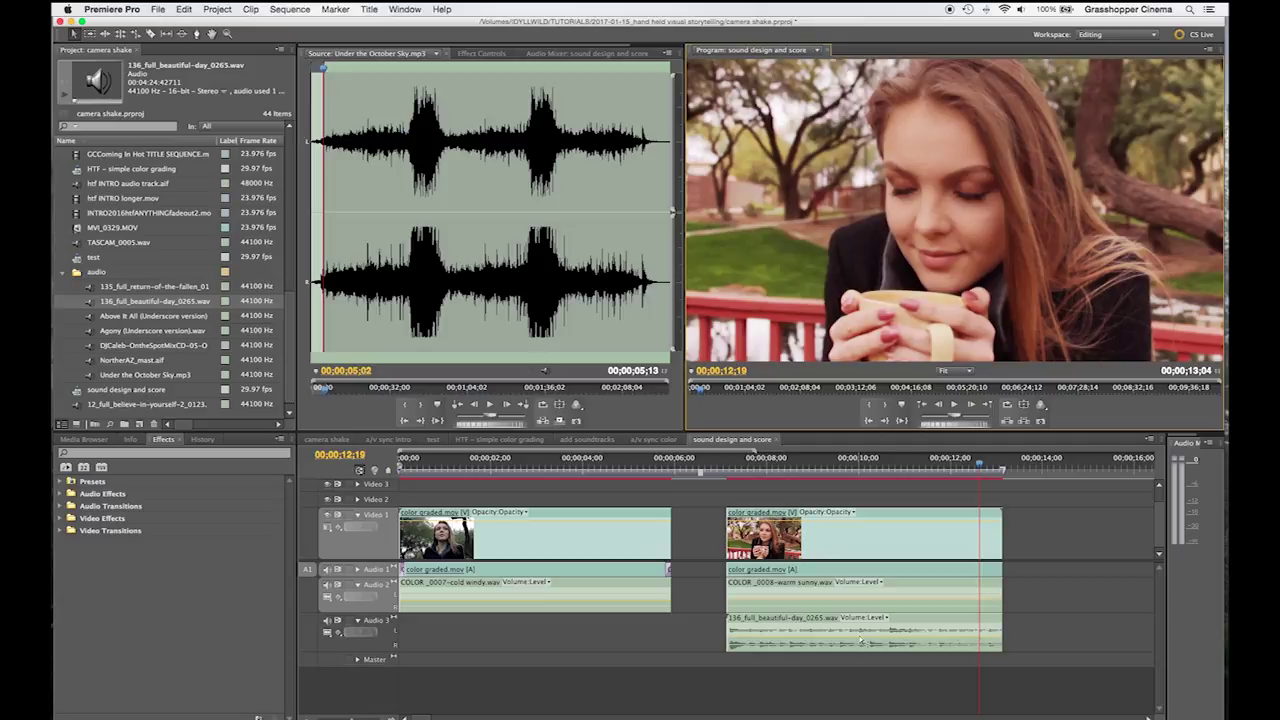
- Lower the volume level of the 136_full_beautiful-day_0265.wav music on Audio 3 beneath the second clip
drag(861, 631, 863, 648)
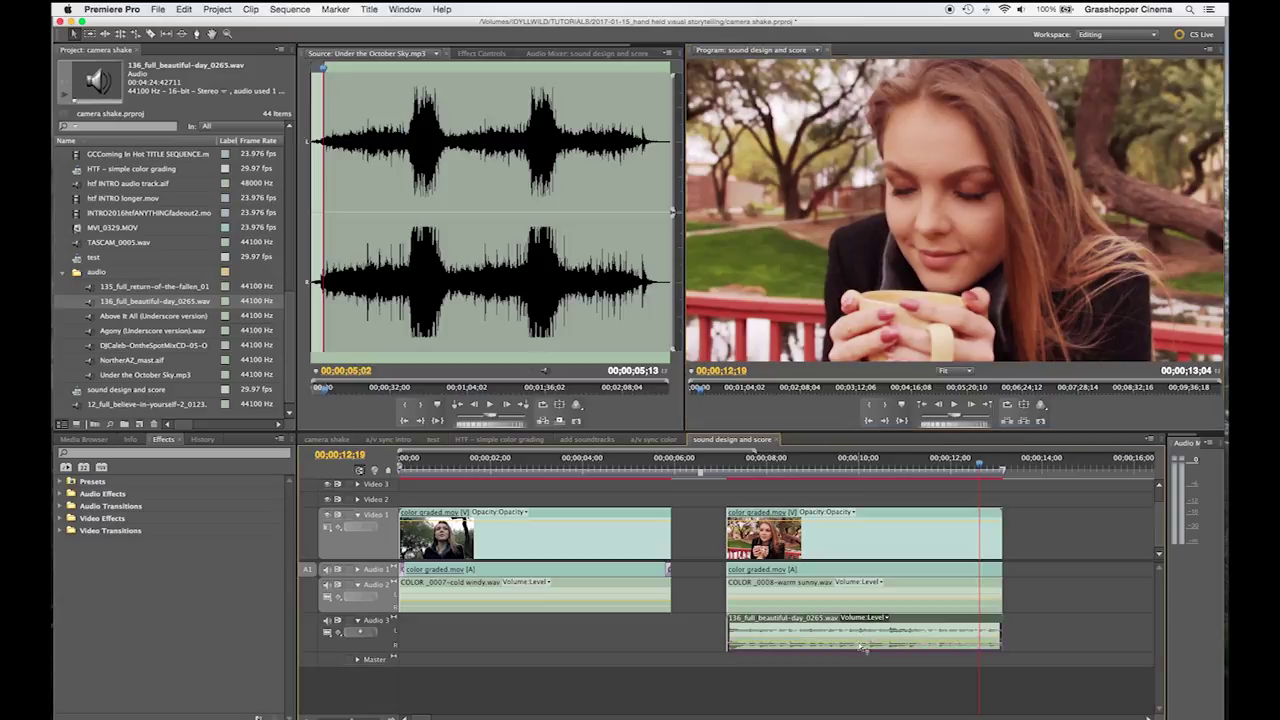
mouse_move(862, 648)
- Place Under the October Sky.mp3 on Audio 3 at the first clip's start and extend its end to match the clip's end
drag(449, 470, 415, 470)
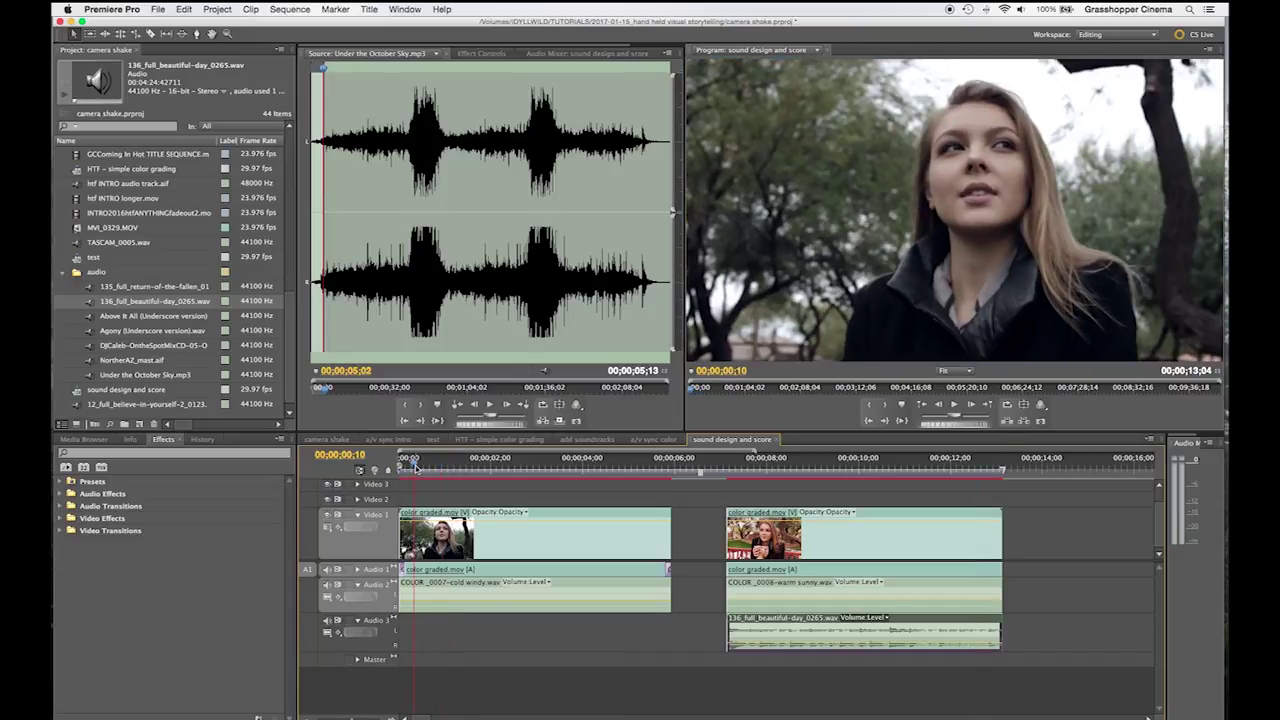
key(space)
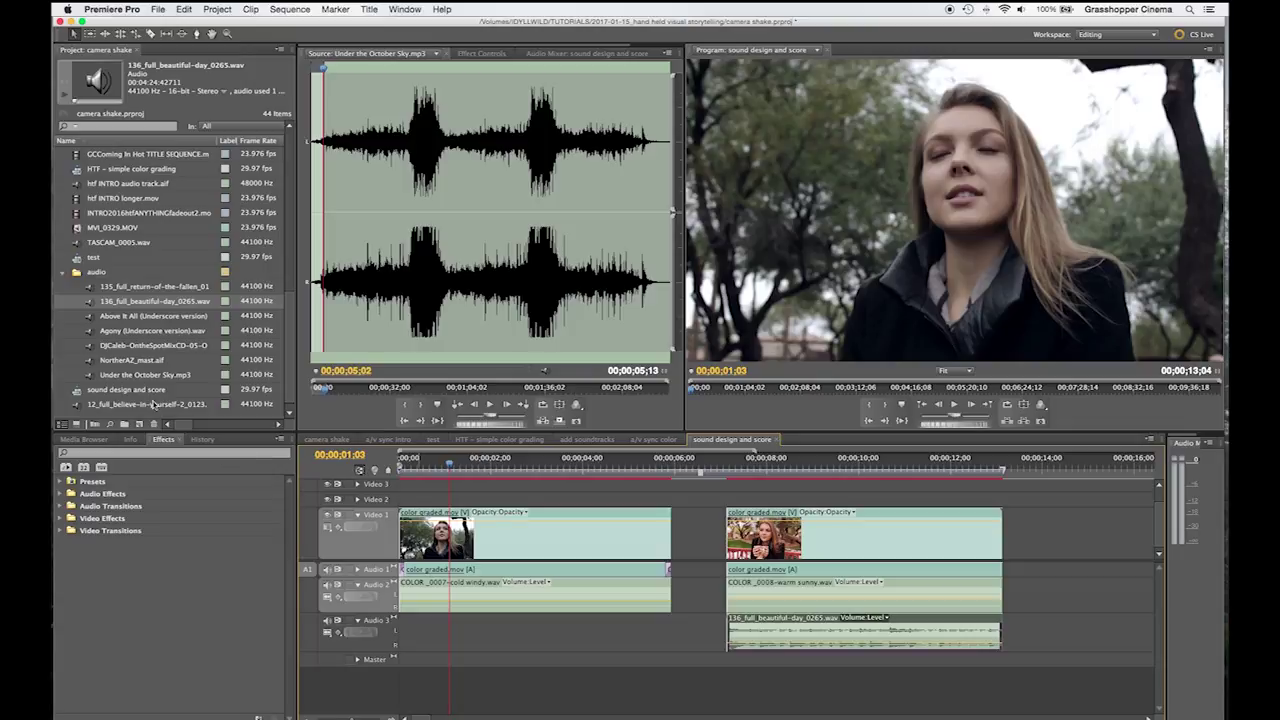
drag(104, 376, 396, 630)
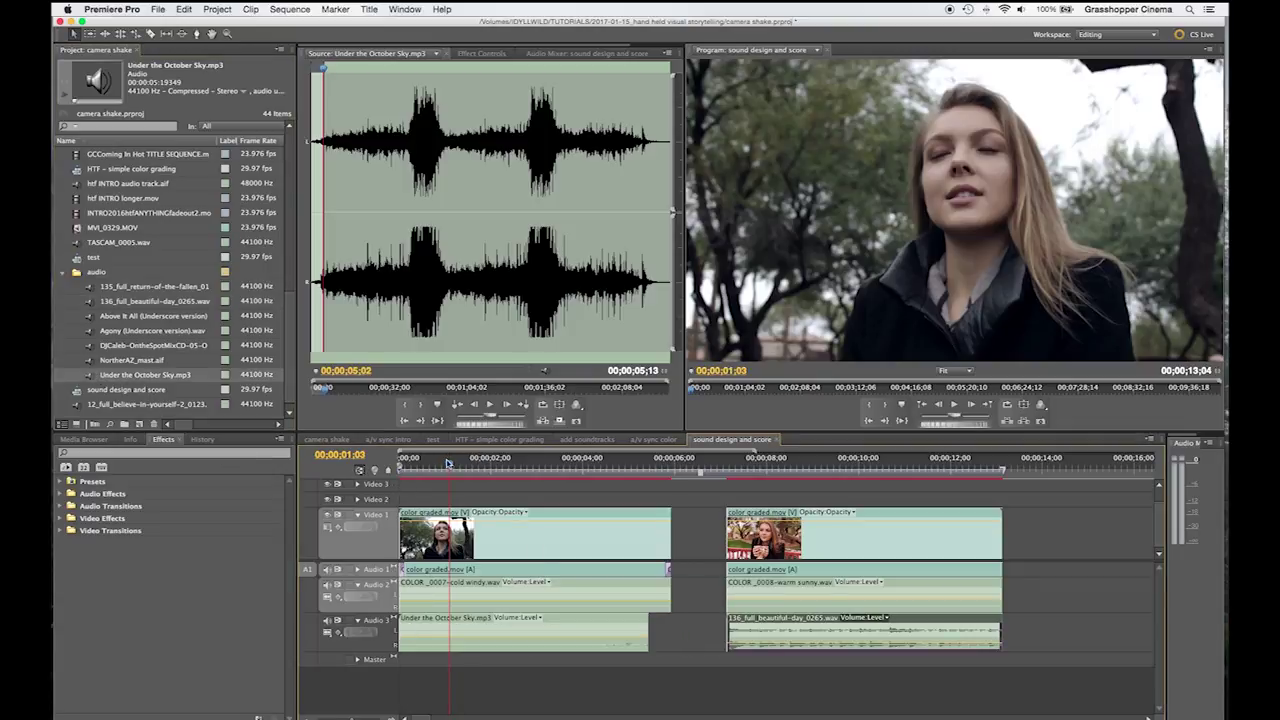
drag(449, 461, 580, 461)
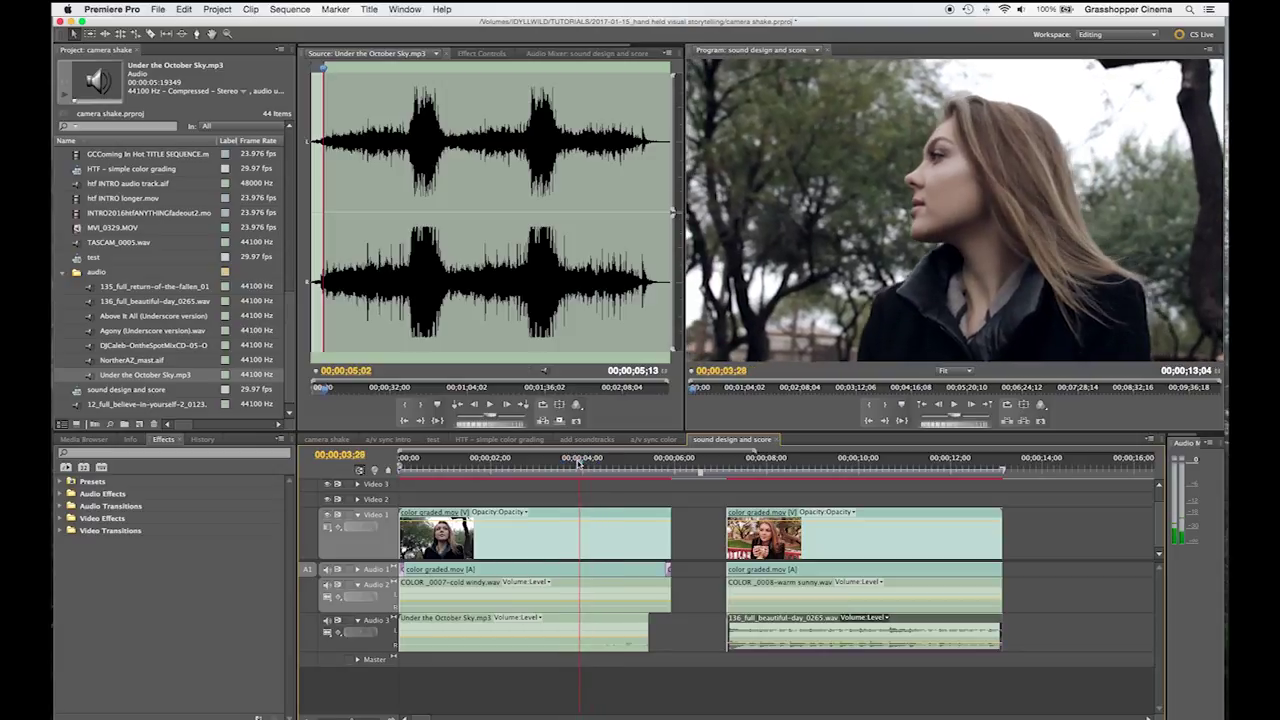
click(404, 625)
drag(406, 624, 670, 615)
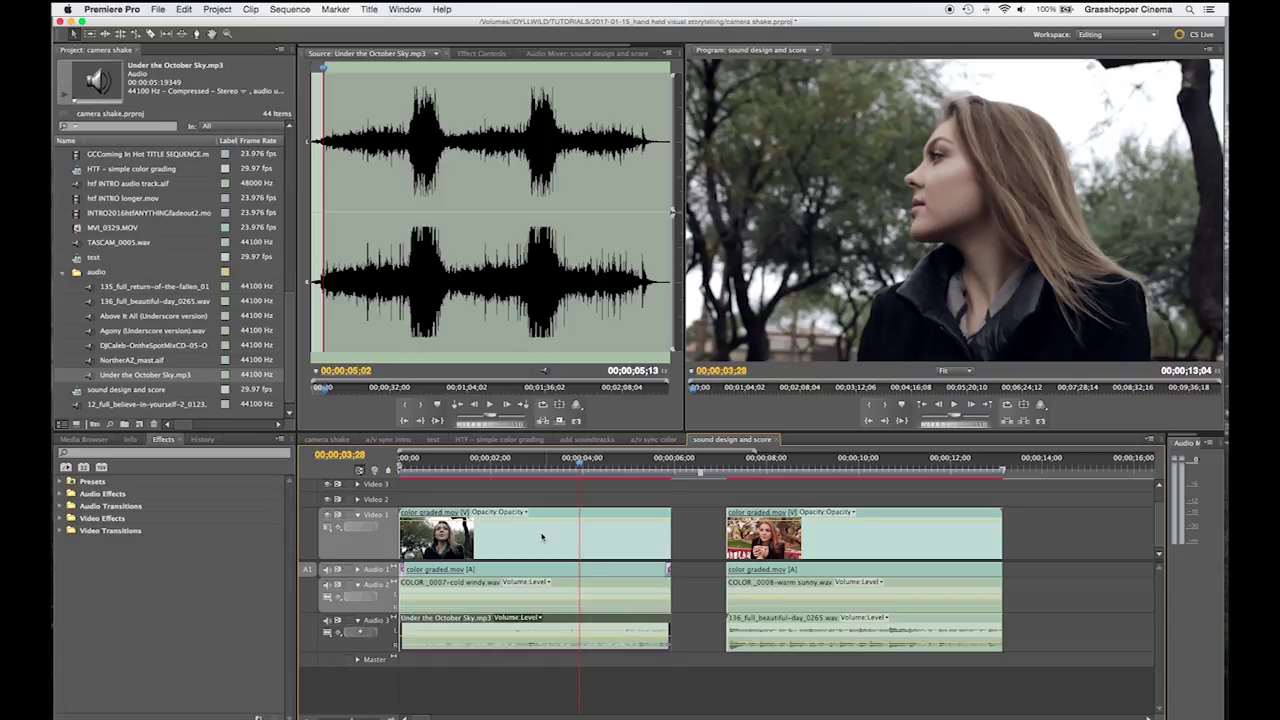
click(455, 467)
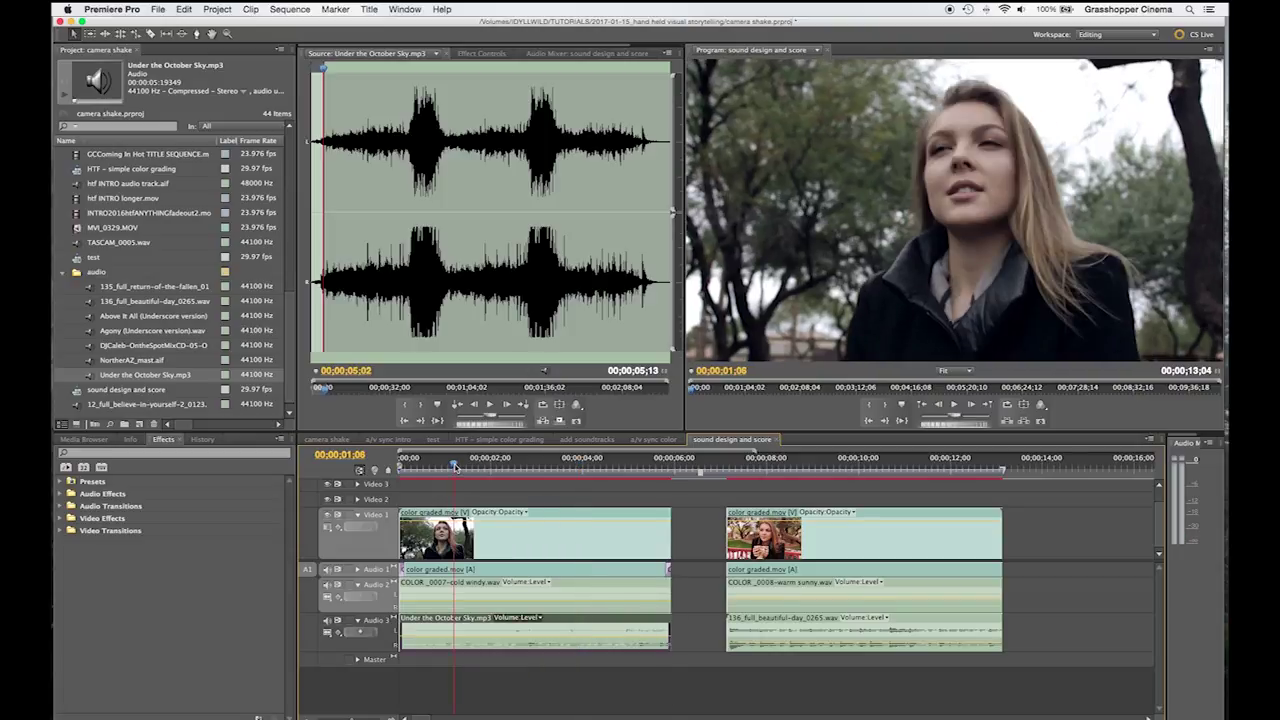